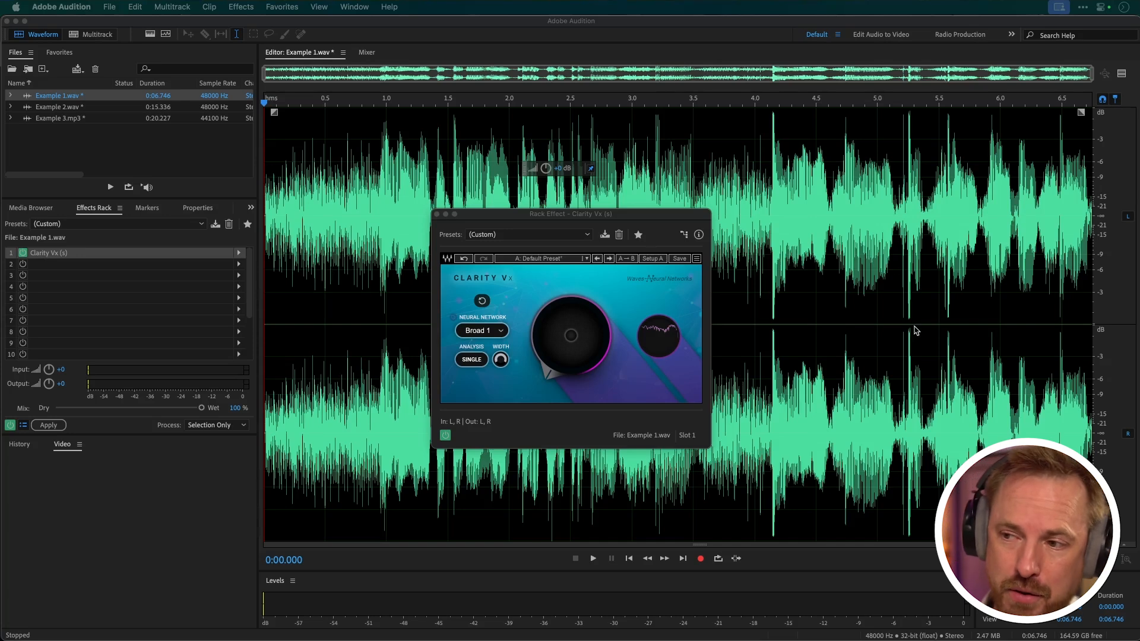
# Play Example 1.wav from the start with the Clarity Vx ambience reduction at 0
pyautogui.click(264, 239)
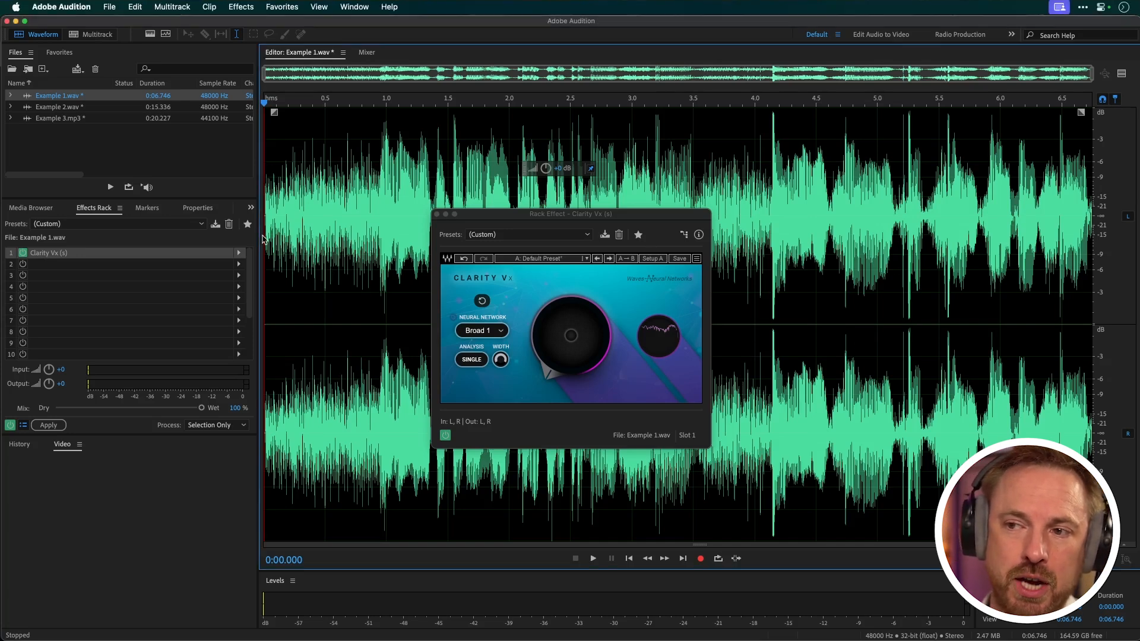
pyautogui.press('space')
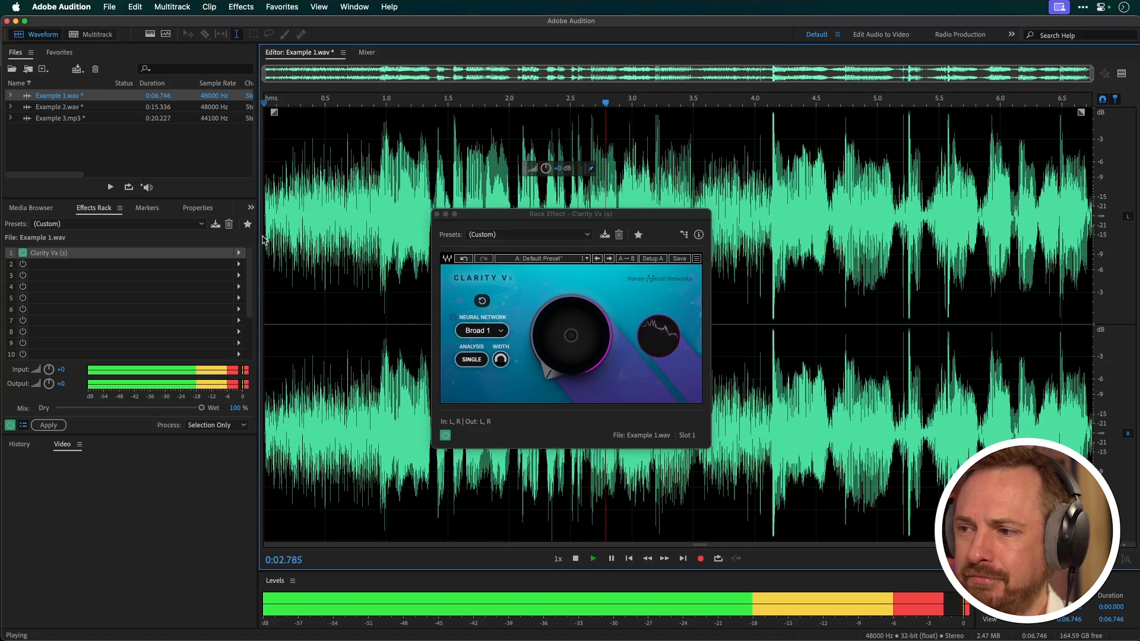
pyautogui.press('space')
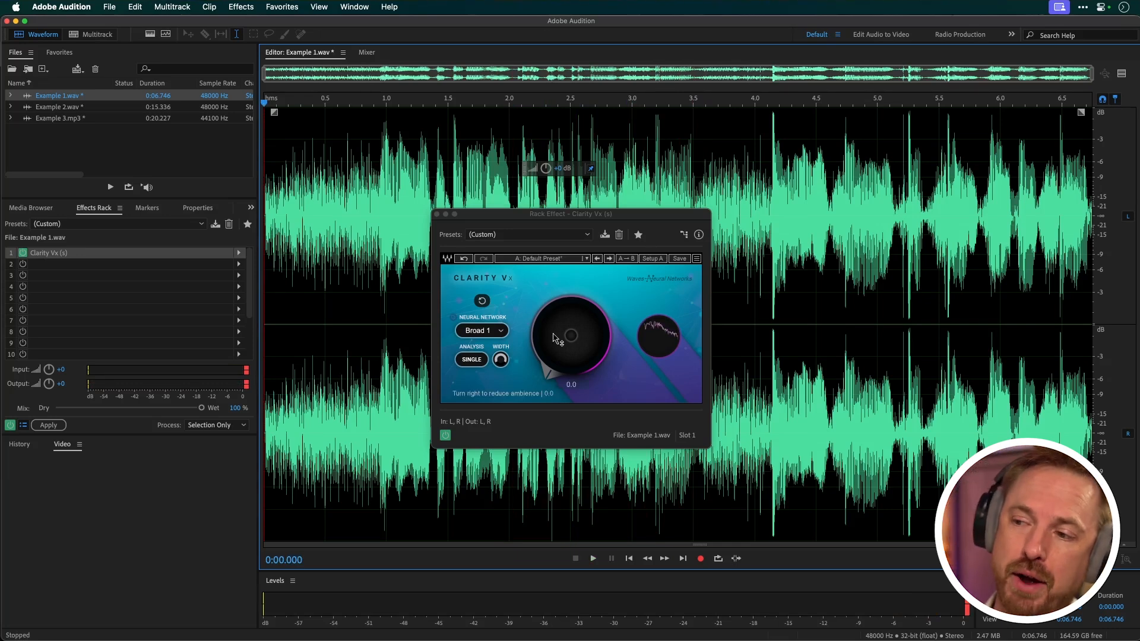
# Turn up the Clarity Vx ambience reduction while Example 1.wav plays
pyautogui.press('space')
pyautogui.moveTo(553, 339); pyautogui.dragTo(553, 288)
pyautogui.press('space')
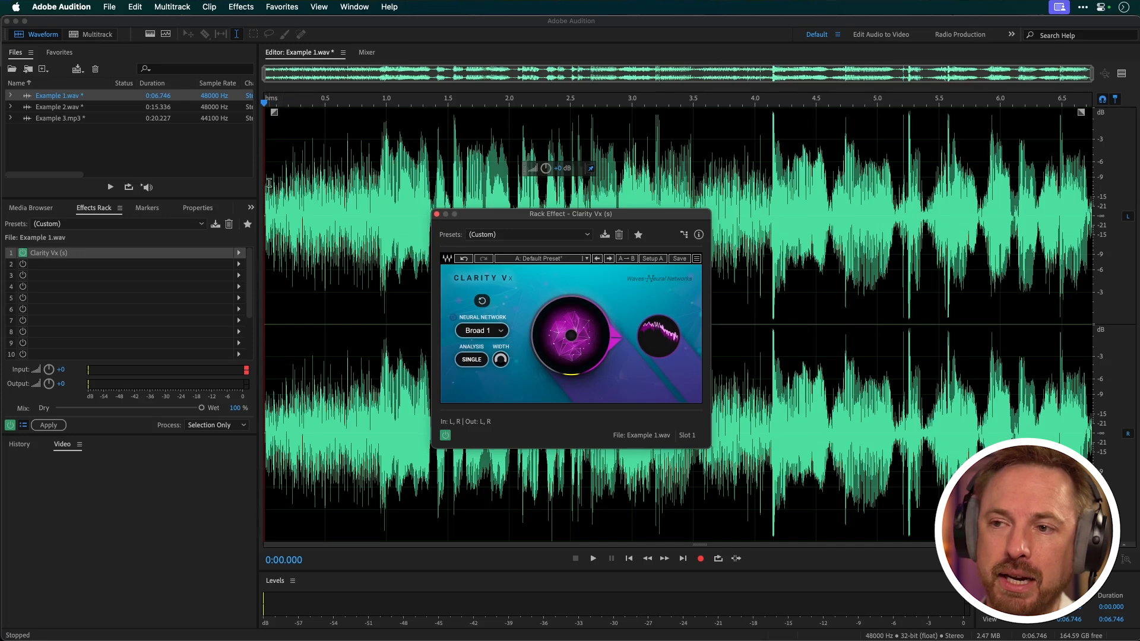
# Select the first 0.918 seconds of background noise and play it with the Clarity Vx reduction turned fully up
pyautogui.moveTo(267, 184); pyautogui.dragTo(376, 186)
pyautogui.click(505, 282)
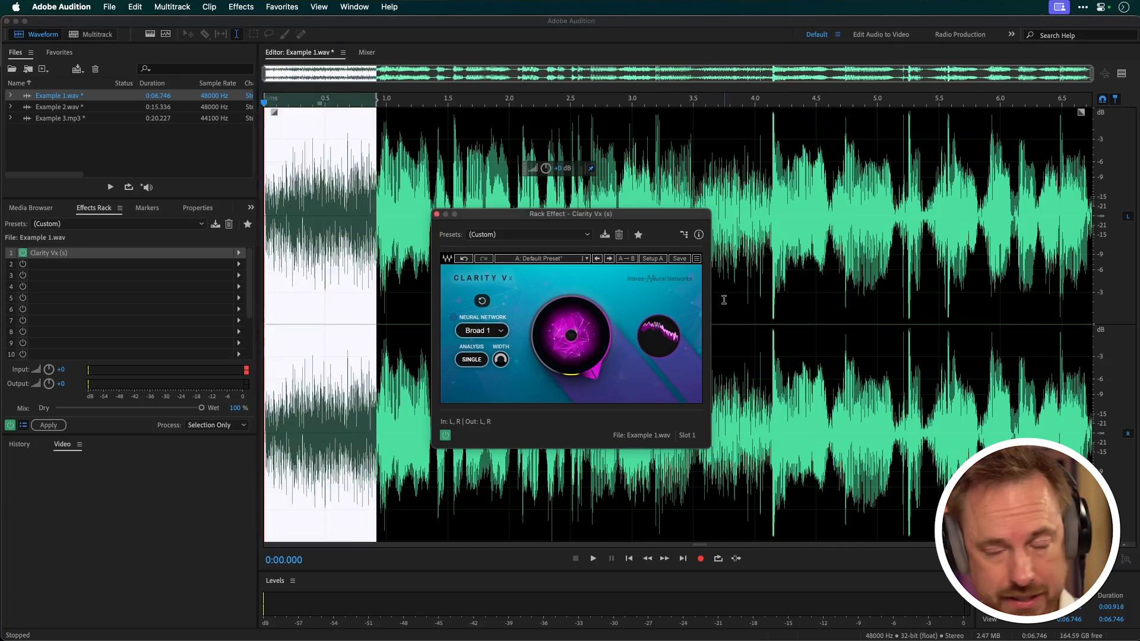
pyautogui.press('space')
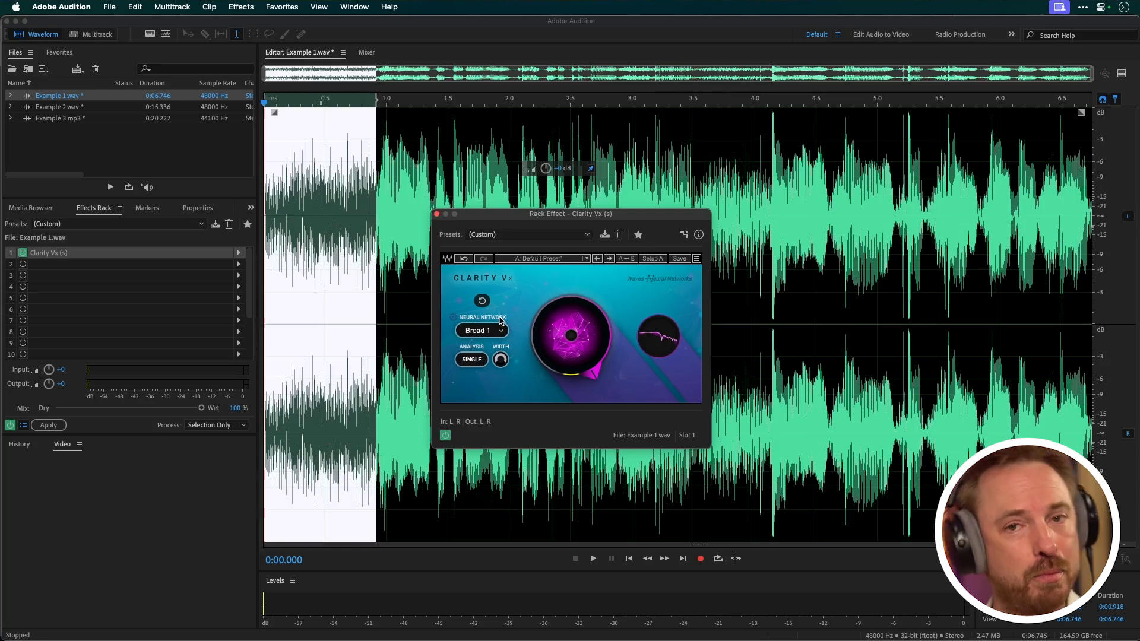
# Set the Clarity Vx neural network to Broad 2 and play Example 1.wav from the start
pyautogui.click(480, 331)
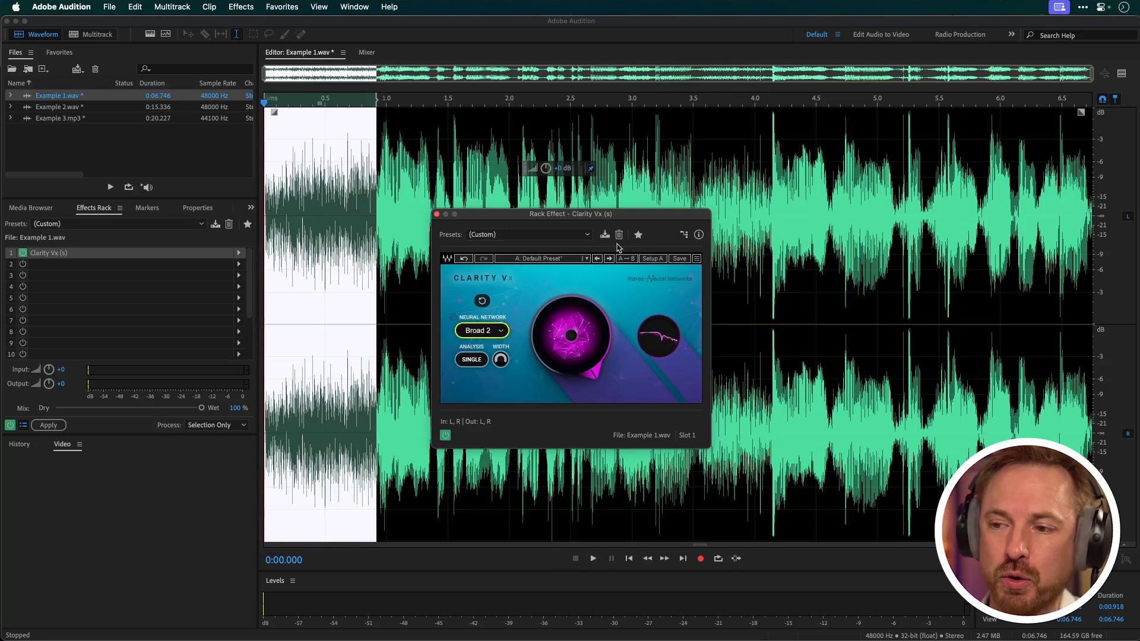
pyautogui.press('space')
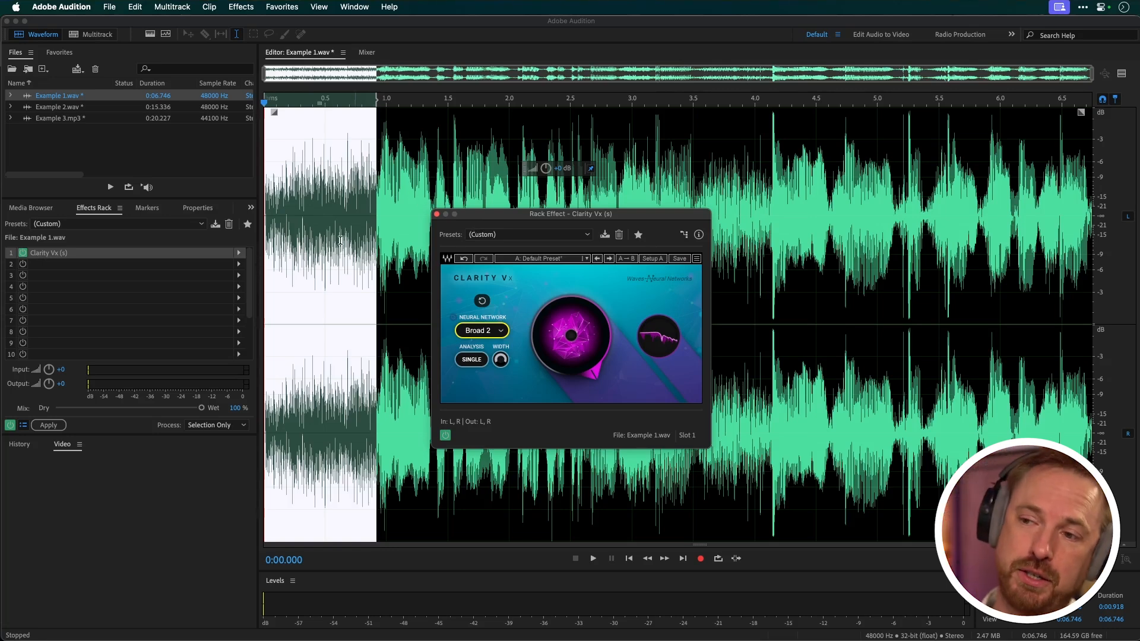
pyautogui.click(267, 244)
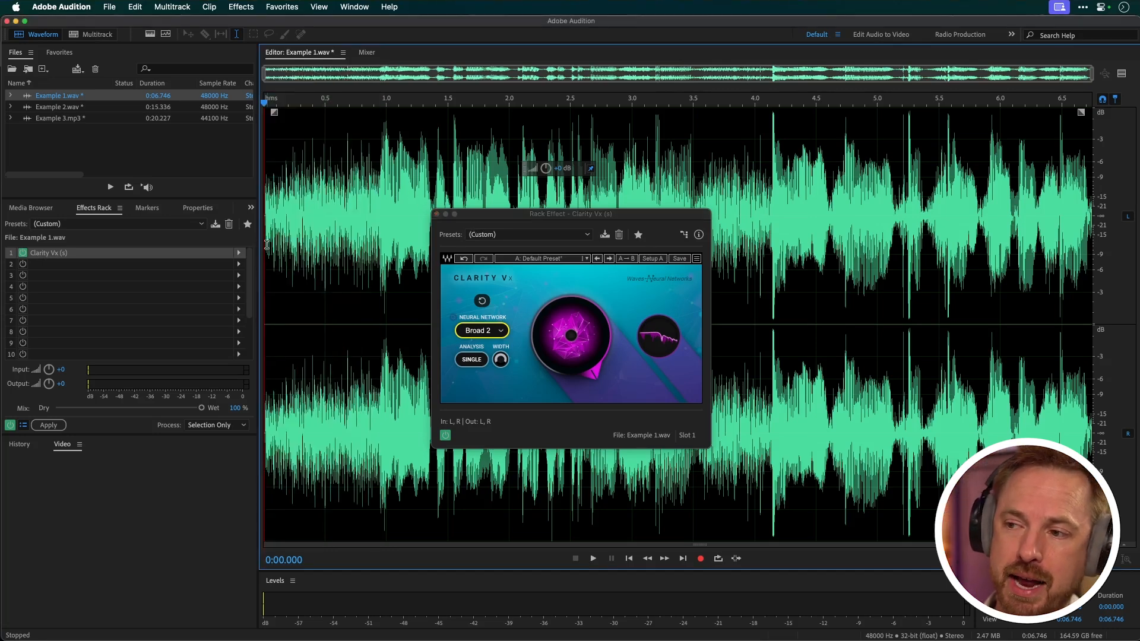
pyautogui.press('space')
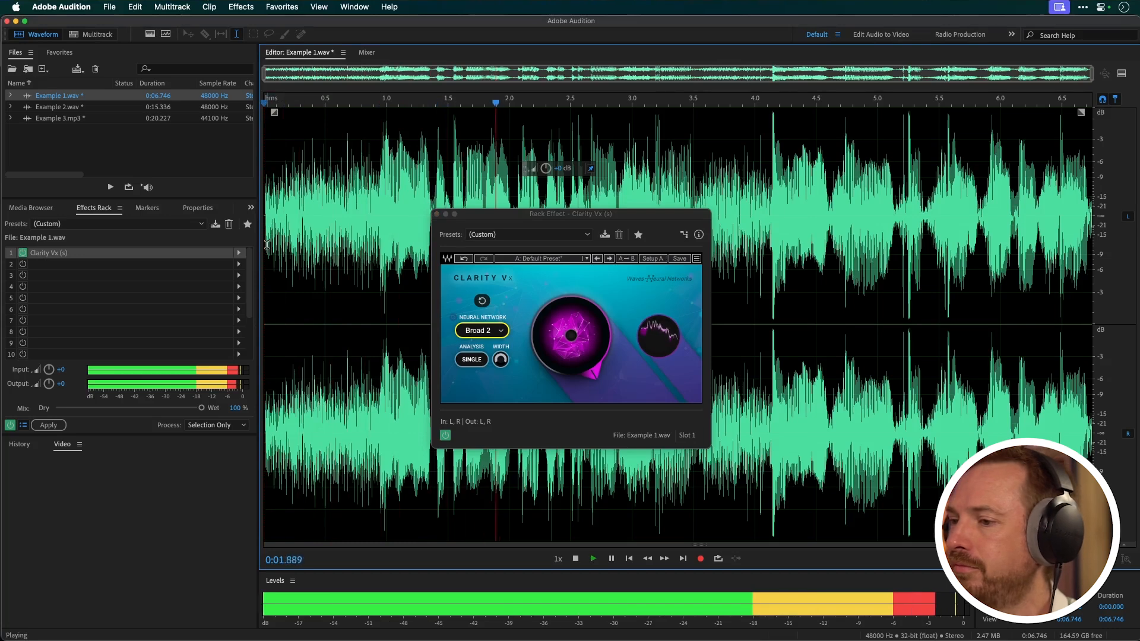
pyautogui.press('space')
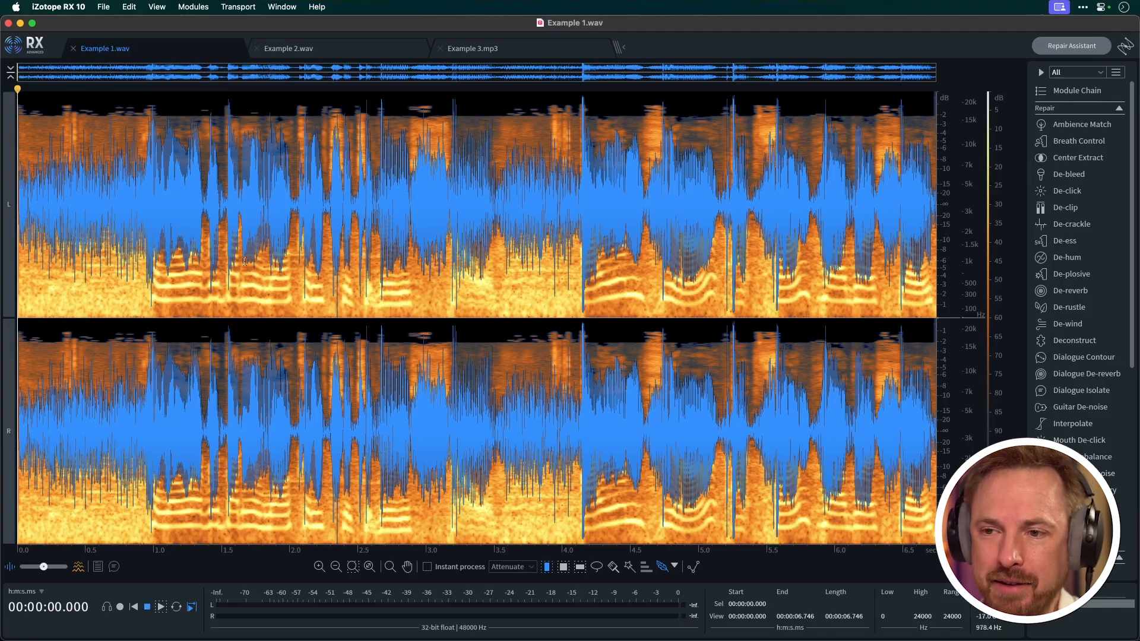
# Switch to iZotope RX 10, play Example 1.wav, and open Dialogue Isolate with the Separate Dialogue preset
pyautogui.press('space')
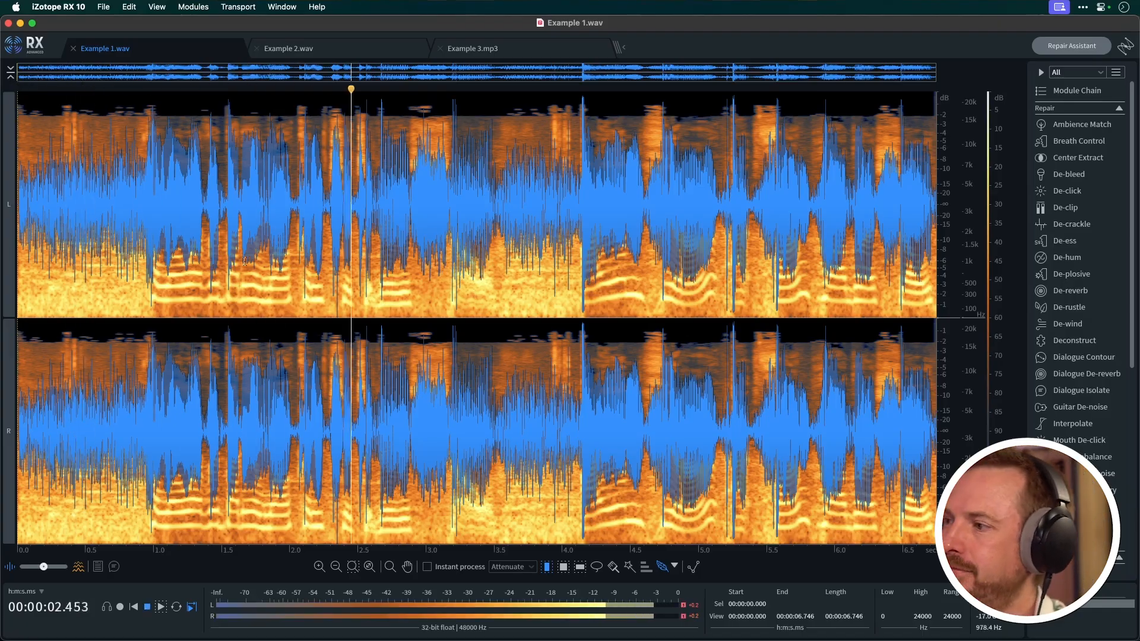
pyautogui.press('space')
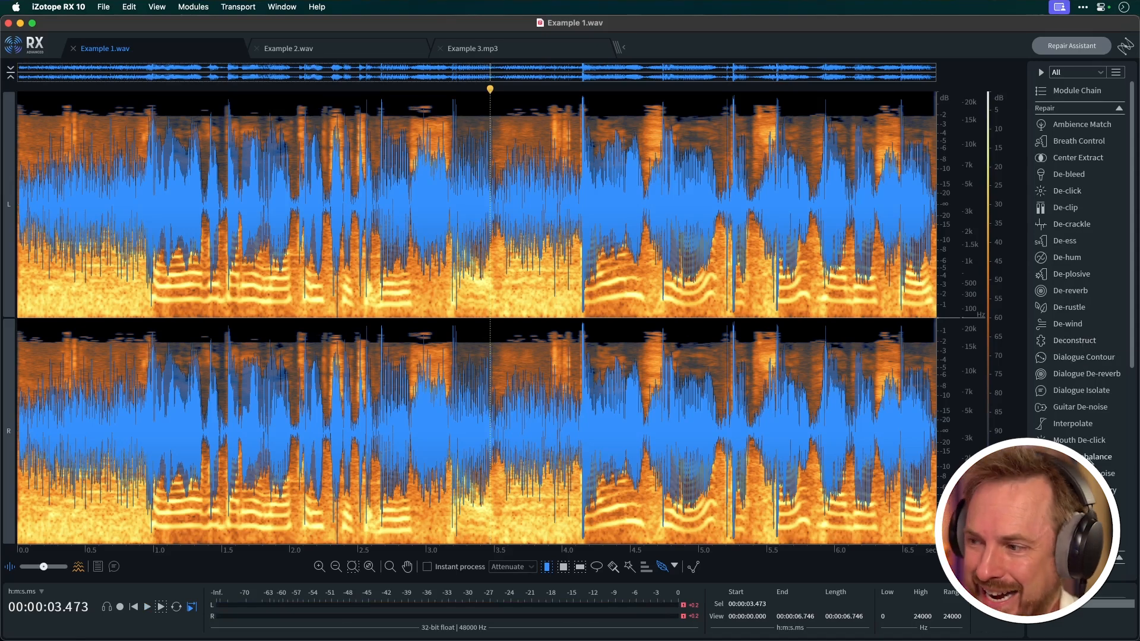
pyautogui.click(1080, 391)
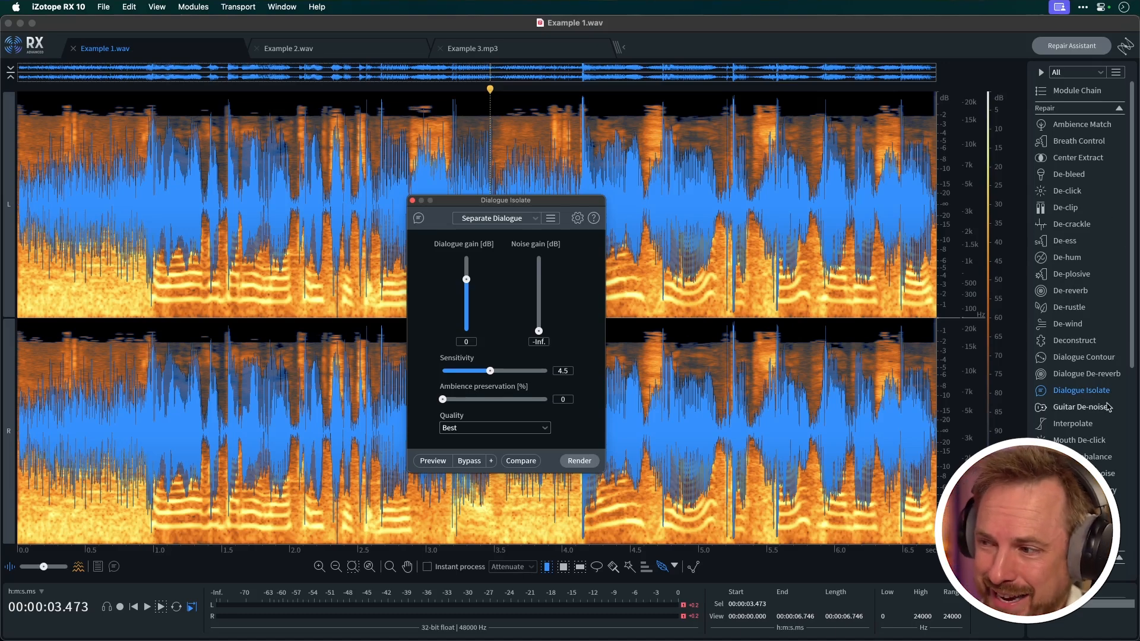
pyautogui.scroll(-5, 1097, 340)
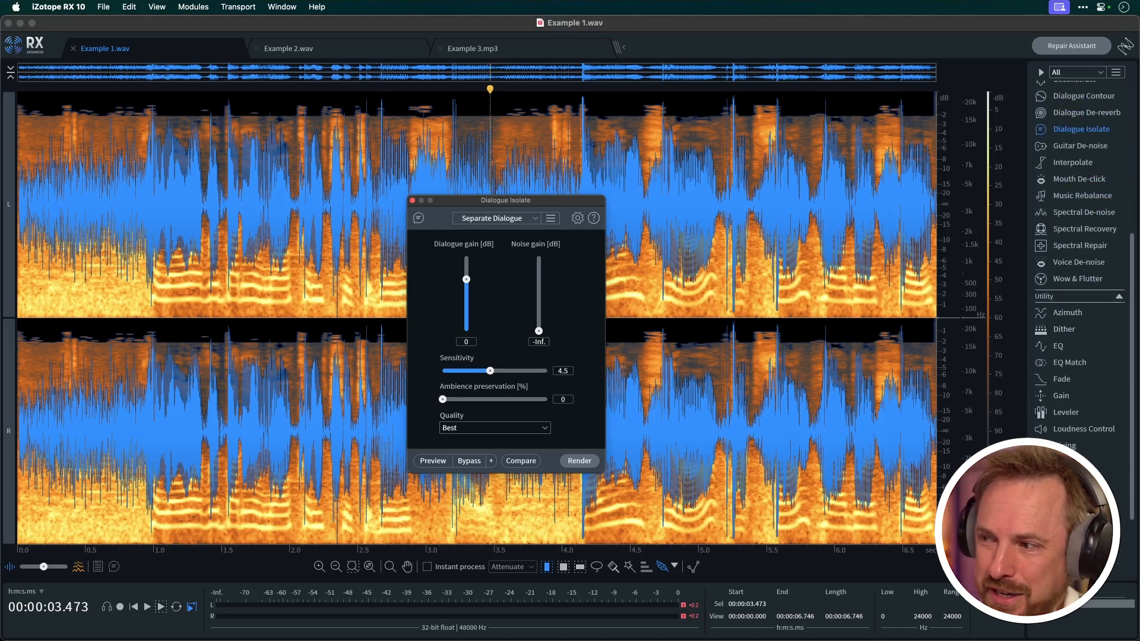
pyautogui.scroll(5, 1094, 420)
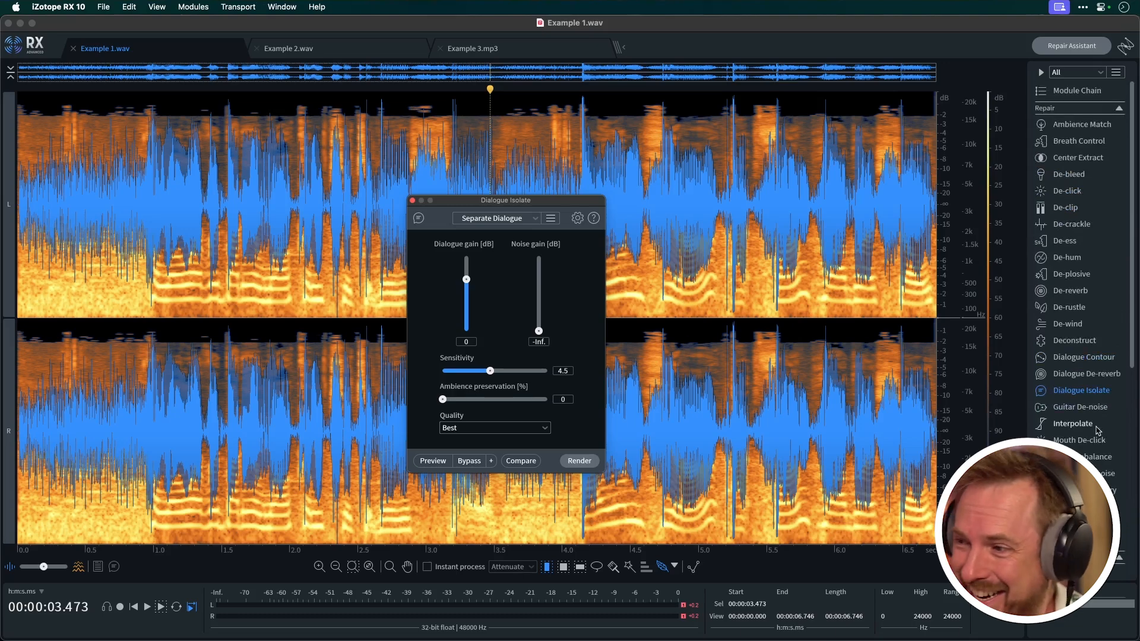
pyautogui.click(497, 218)
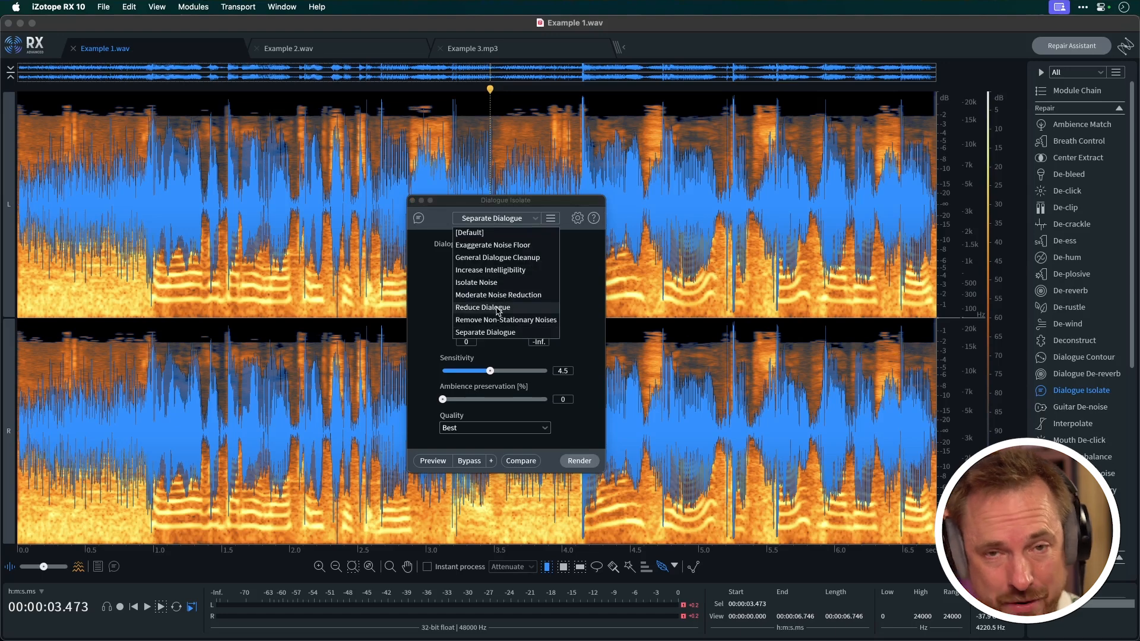
pyautogui.click(490, 333)
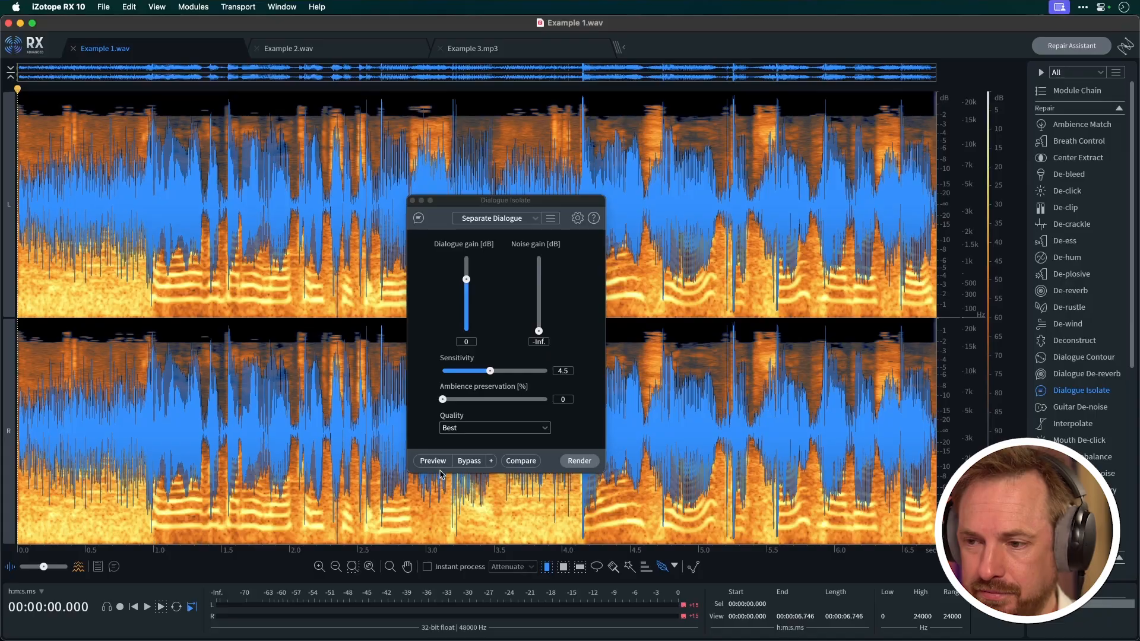
# Preview Dialogue Isolate on Example 1.wav, first with the preset and again with the noise gain set to -15 dB
pyautogui.click(433, 461)
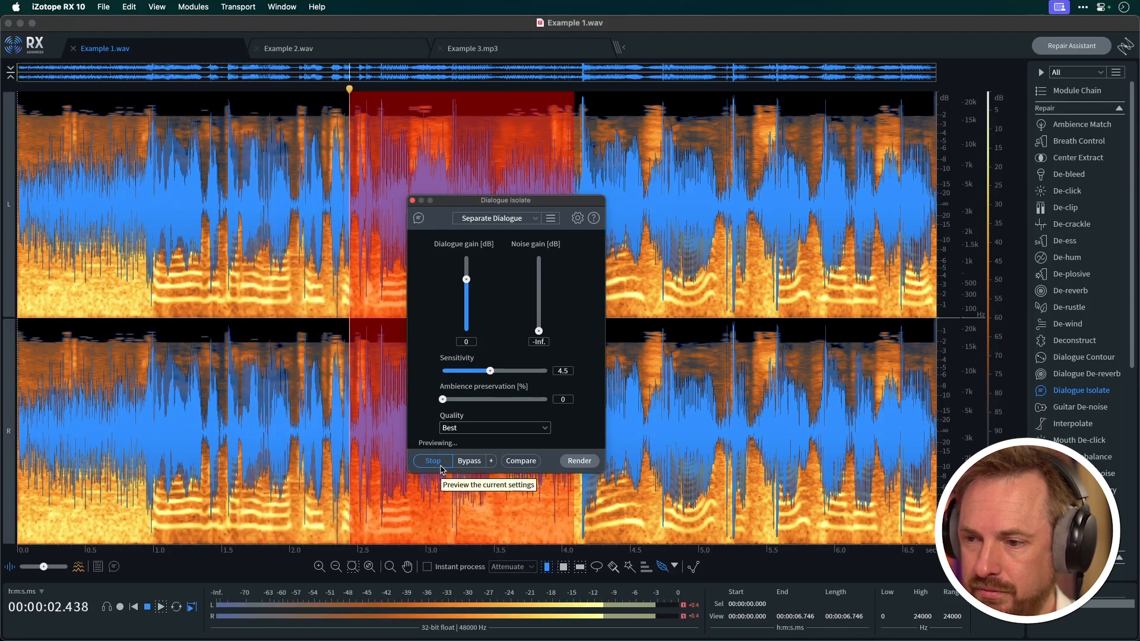
pyautogui.click(440, 466)
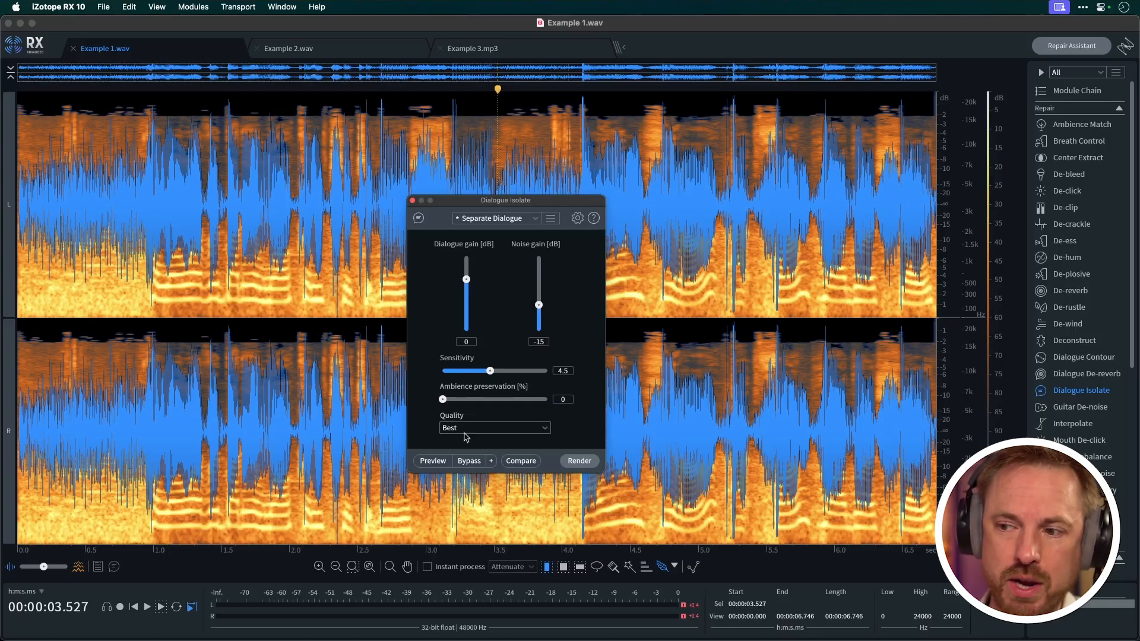
pyautogui.click(439, 461)
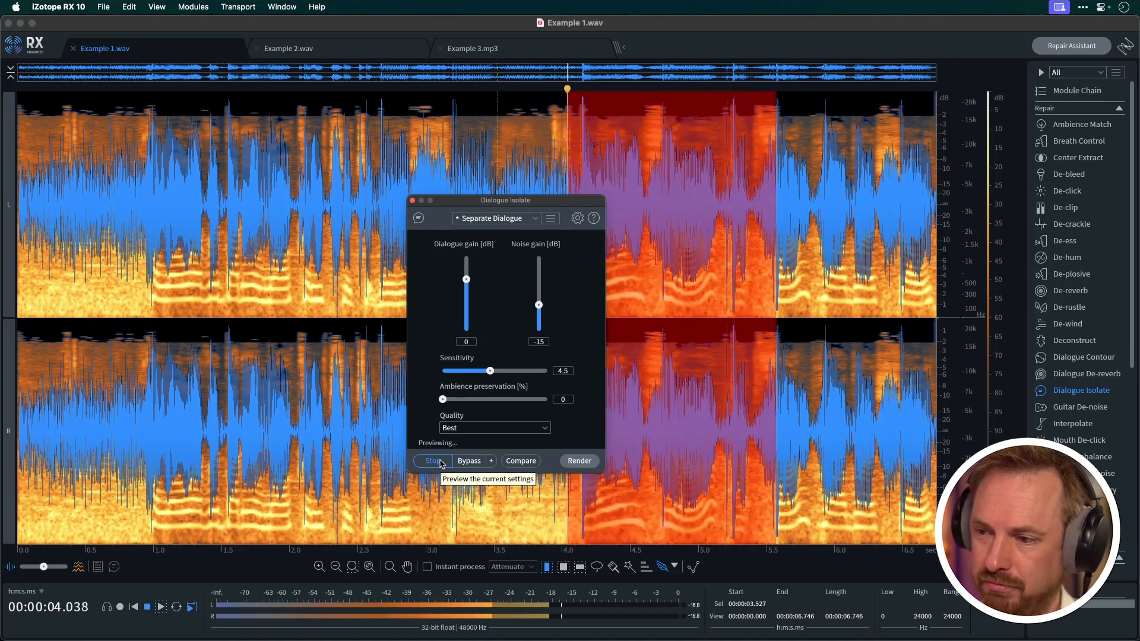
pyautogui.click(433, 461)
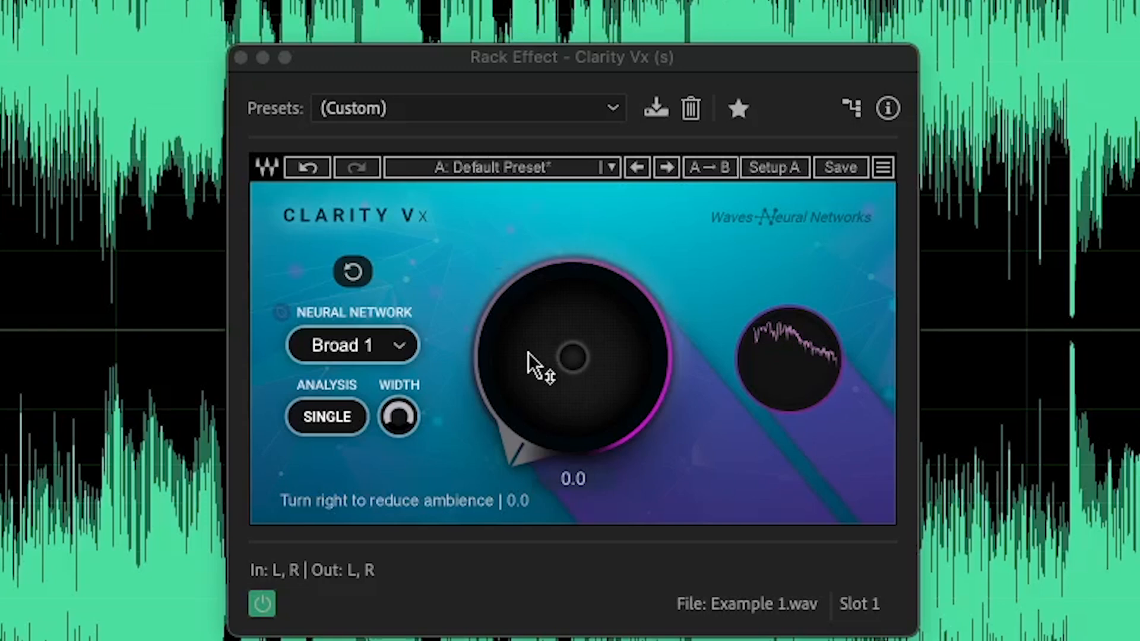
# Switch to Adobe Audition and raise the Clarity Vx ambience reduction on Example 1.wav from zero
pyautogui.moveTo(528, 352); pyautogui.dragTo(528, 320)
pyautogui.moveTo(572, 357)
pyautogui.mouseDown()
pyautogui.moveTo(572, 319)
pyautogui.moveTo(572, 436)
pyautogui.moveTo(573, 341)
pyautogui.mouseUp()
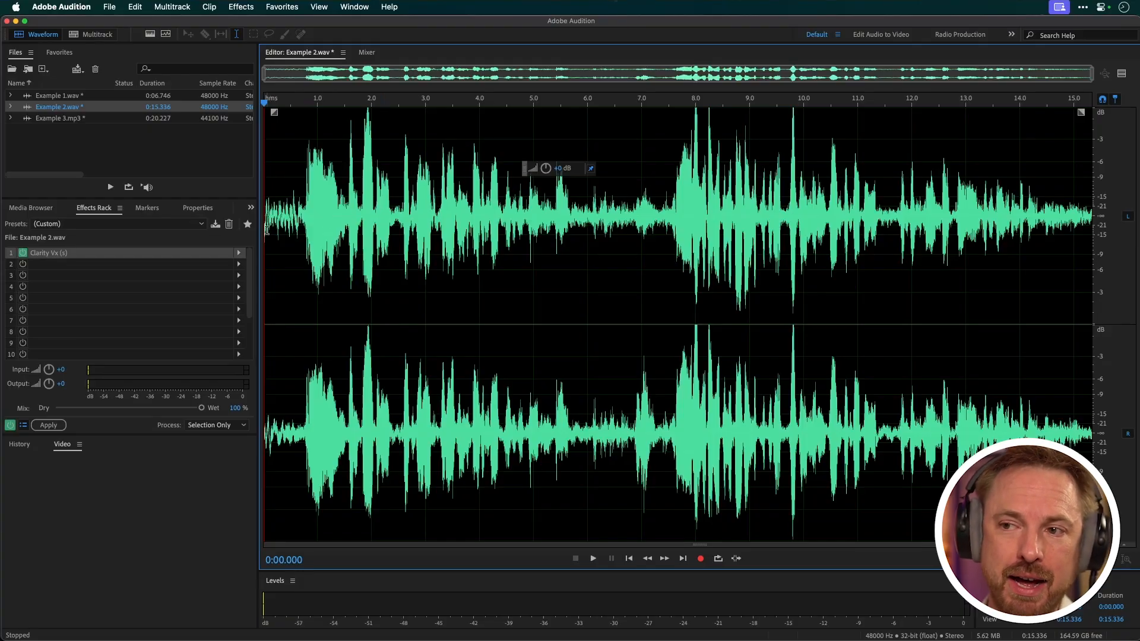
# Play Example 2.wav in Adobe Audition to hear its background noise
pyautogui.press('space')
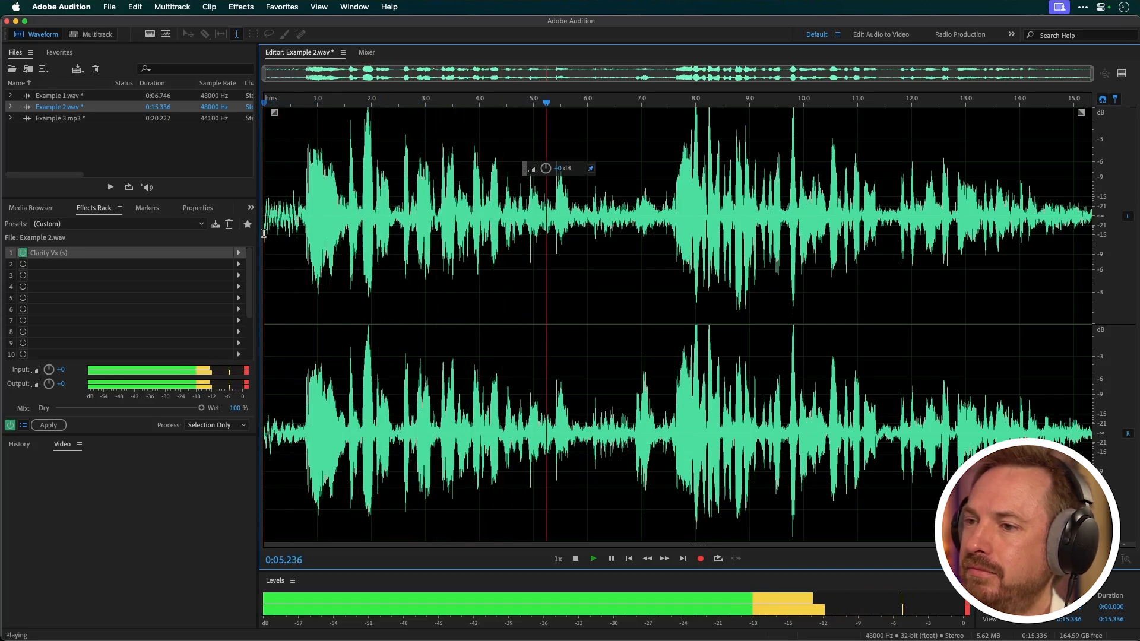
pyautogui.press('space')
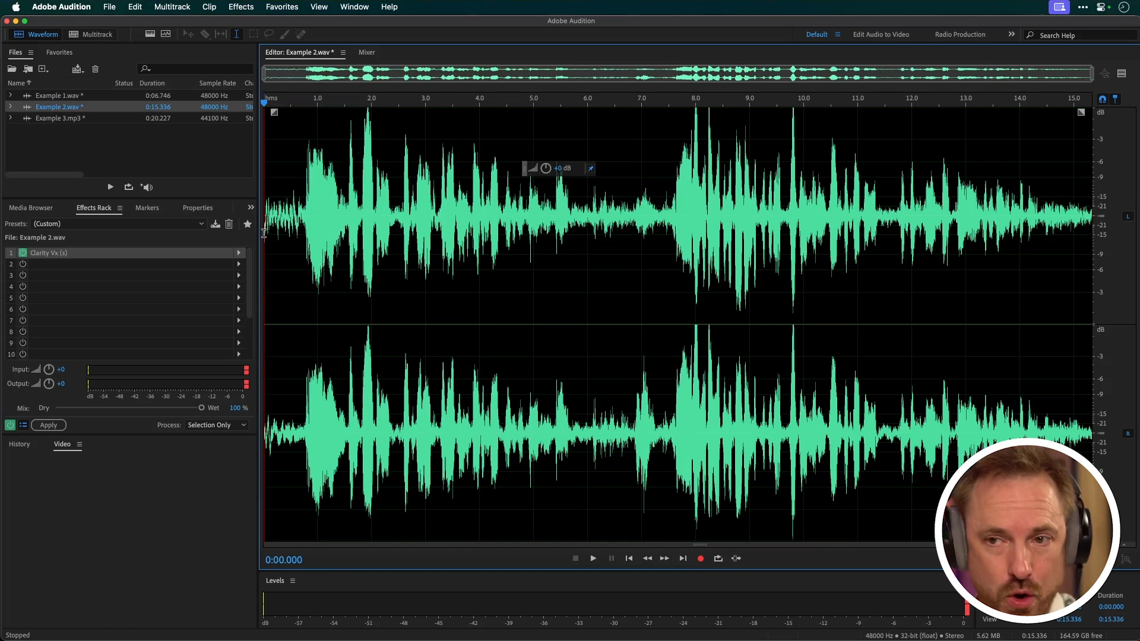
# Open the Clarity Vx effect for Example 2.wav, switch its analysis to Double and reduce the output width
pyautogui.doubleClick(105, 257)
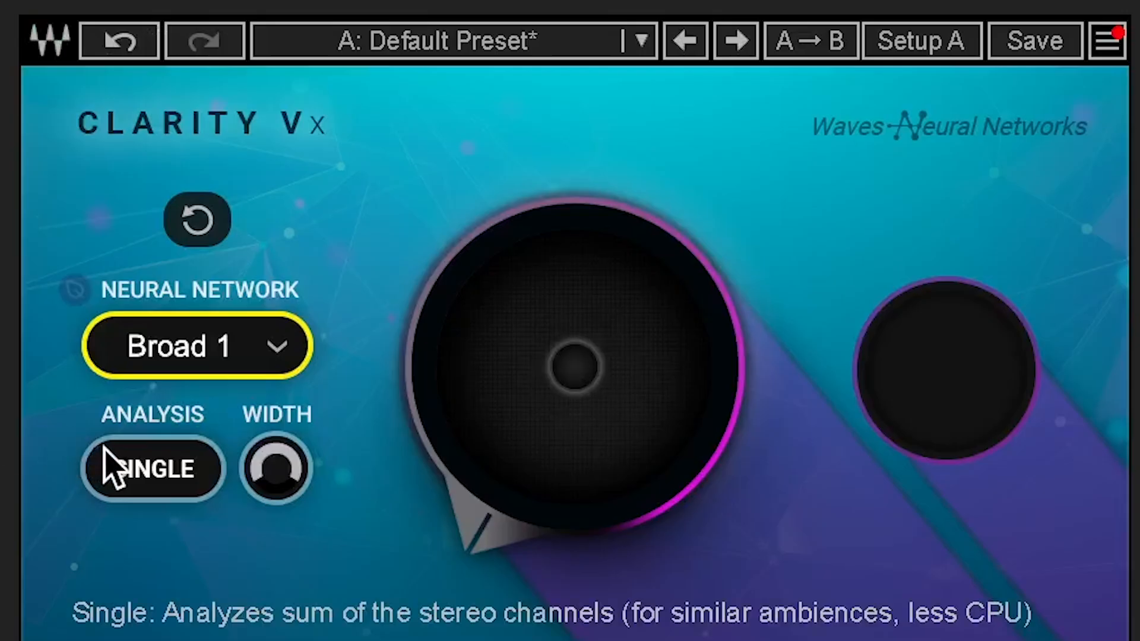
pyautogui.click(113, 465)
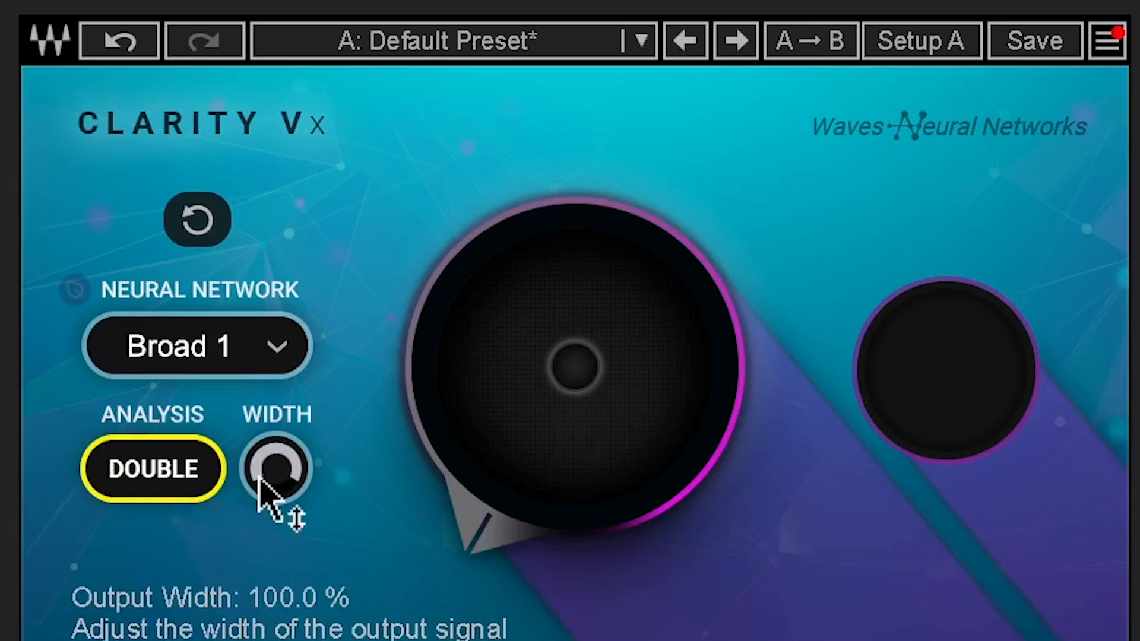
pyautogui.moveTo(261, 484); pyautogui.dragTo(306, 590)
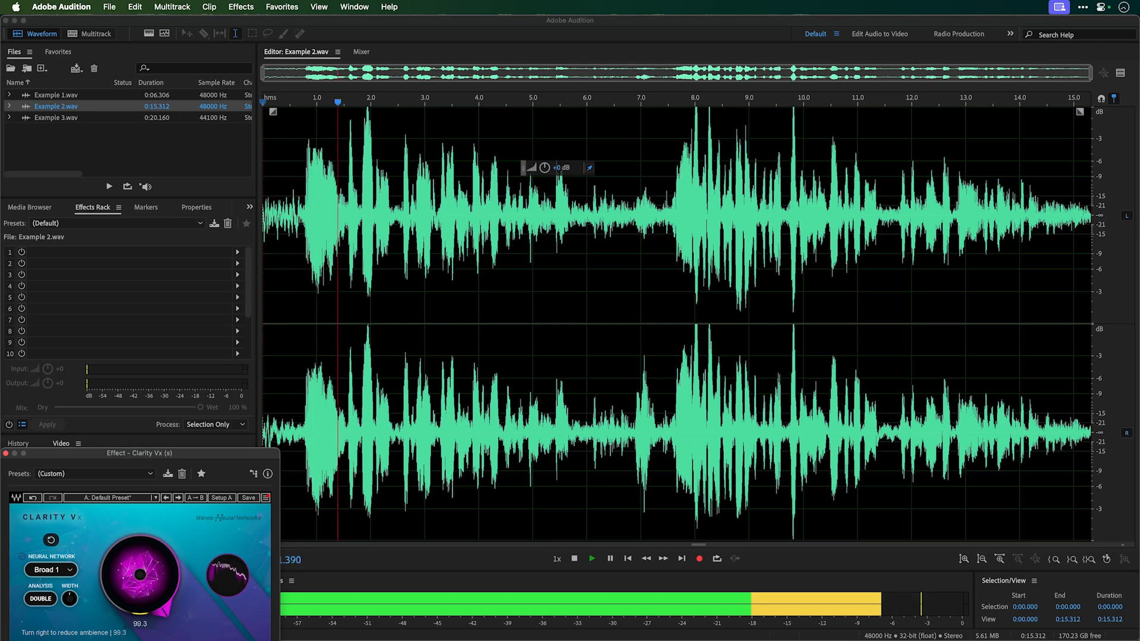
# Lower the Clarity Vx ambience reduction to about 23 while Example 2.wav plays
pyautogui.moveTo(140, 574); pyautogui.dragTo(140, 534)
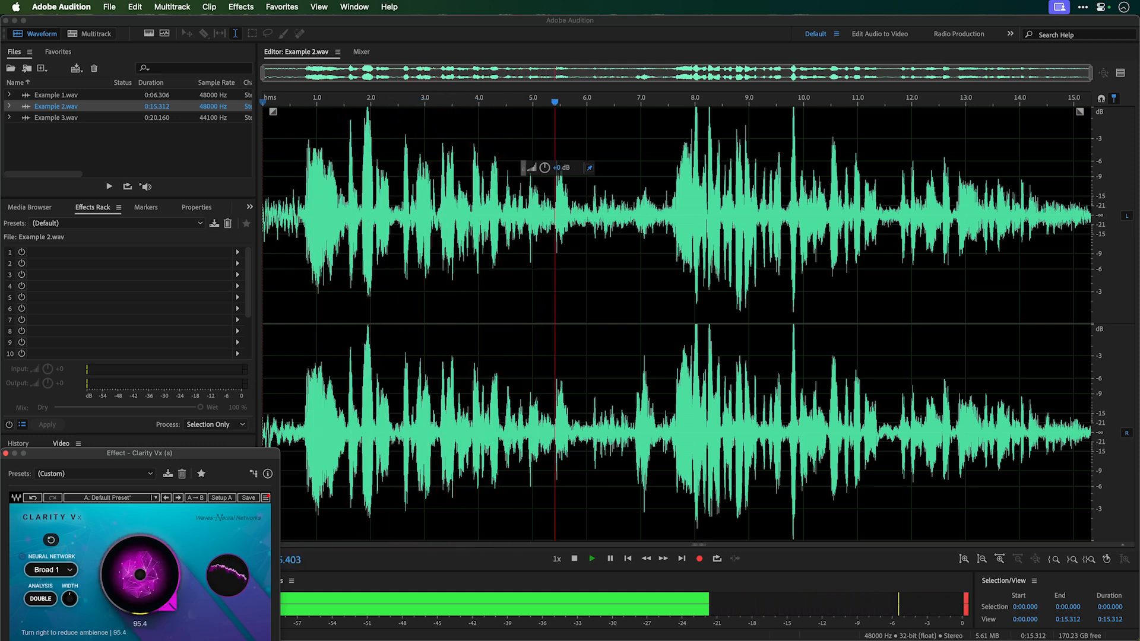
pyautogui.moveTo(140, 534); pyautogui.dragTo(140, 526)
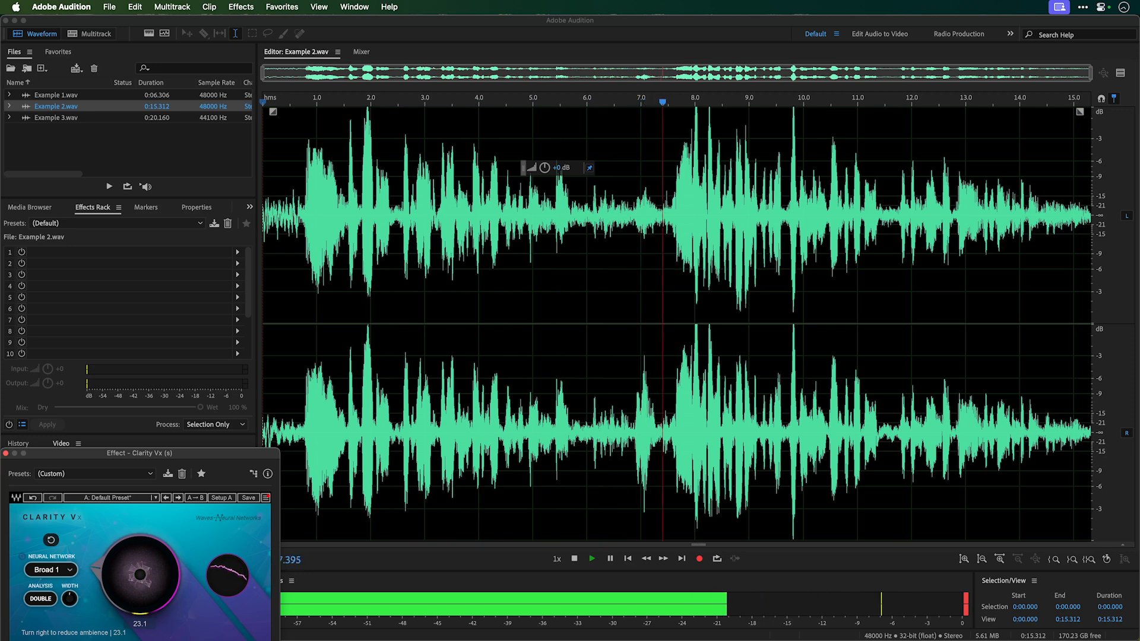
pyautogui.press('space')
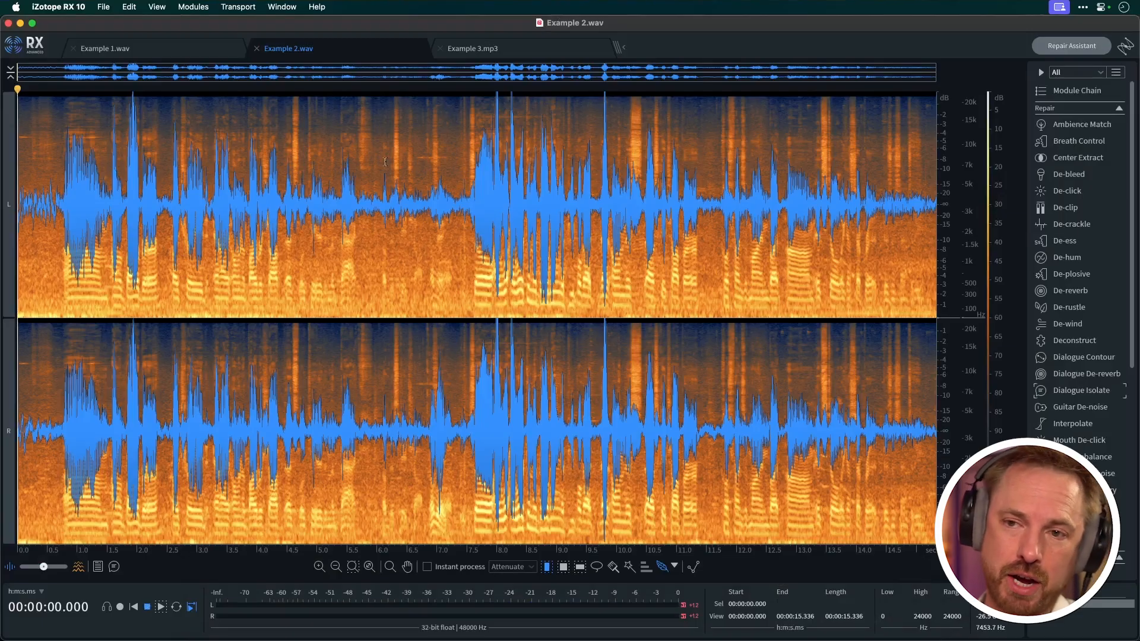
# Switch to iZotope RX 10, play Example 2.wav, and open Dialogue Isolate with the Separate Dialogue preset
pyautogui.press('space')
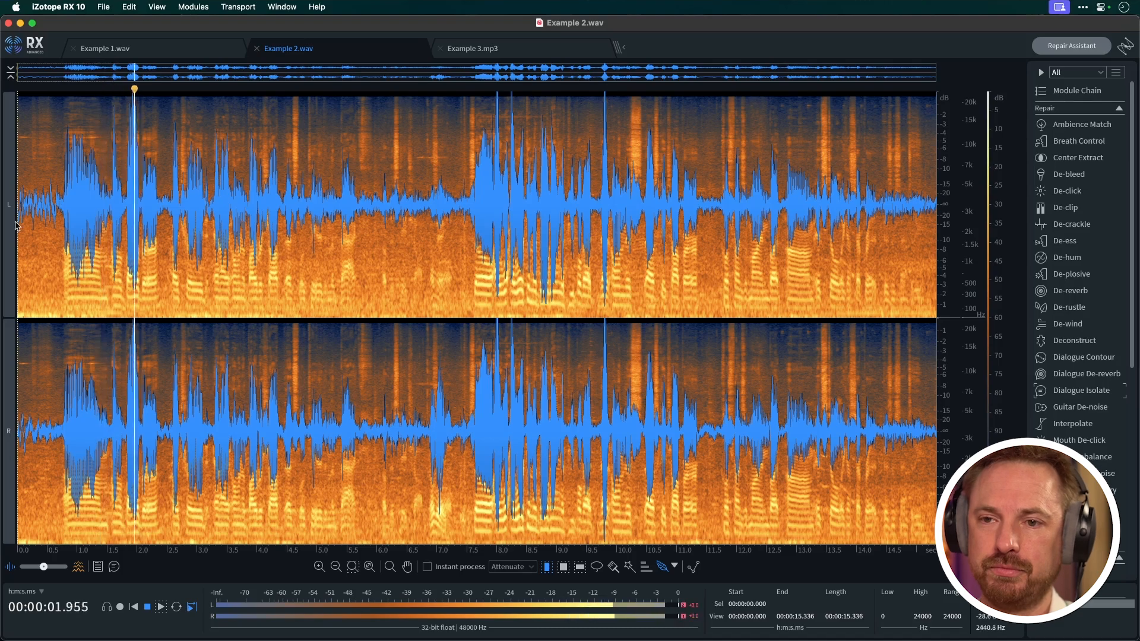
pyautogui.press('space')
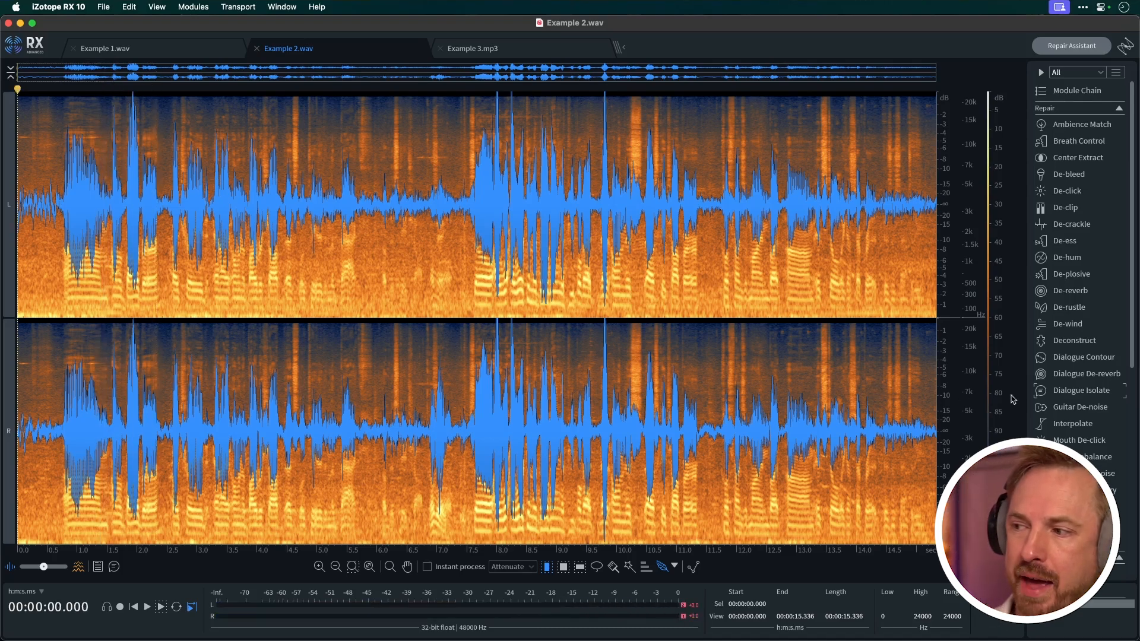
pyautogui.click(1056, 391)
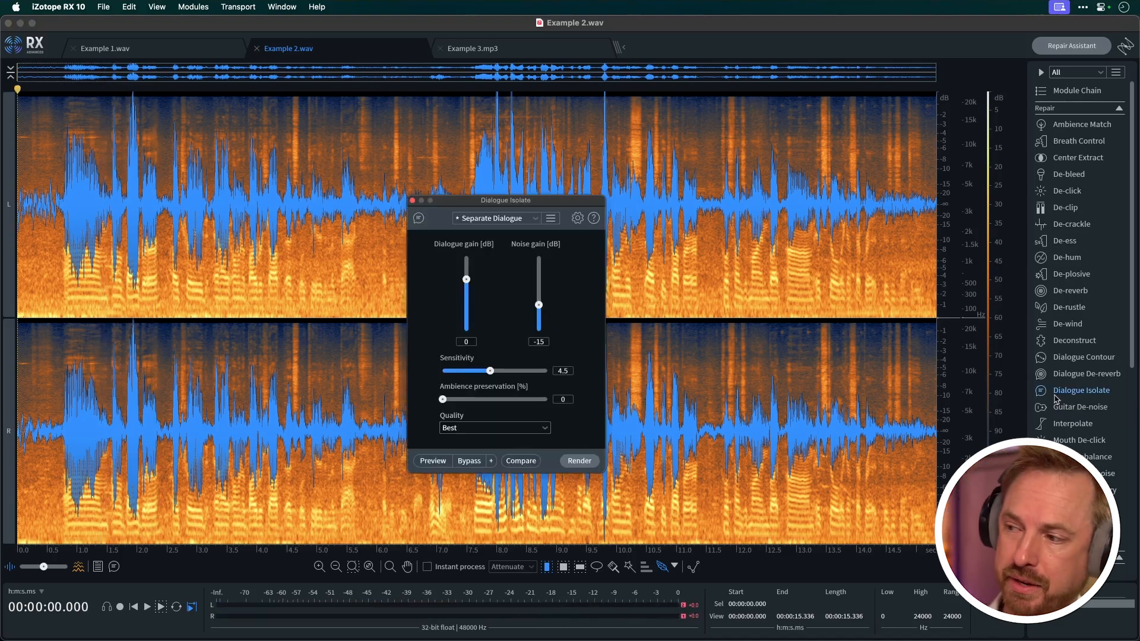
pyautogui.click(515, 228)
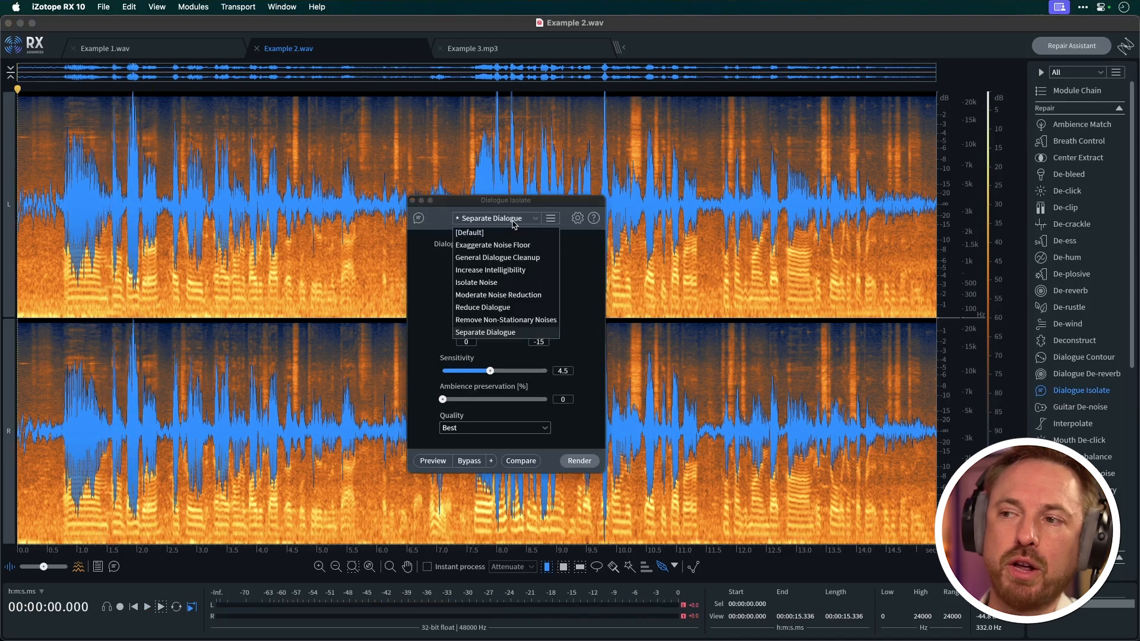
pyautogui.click(490, 339)
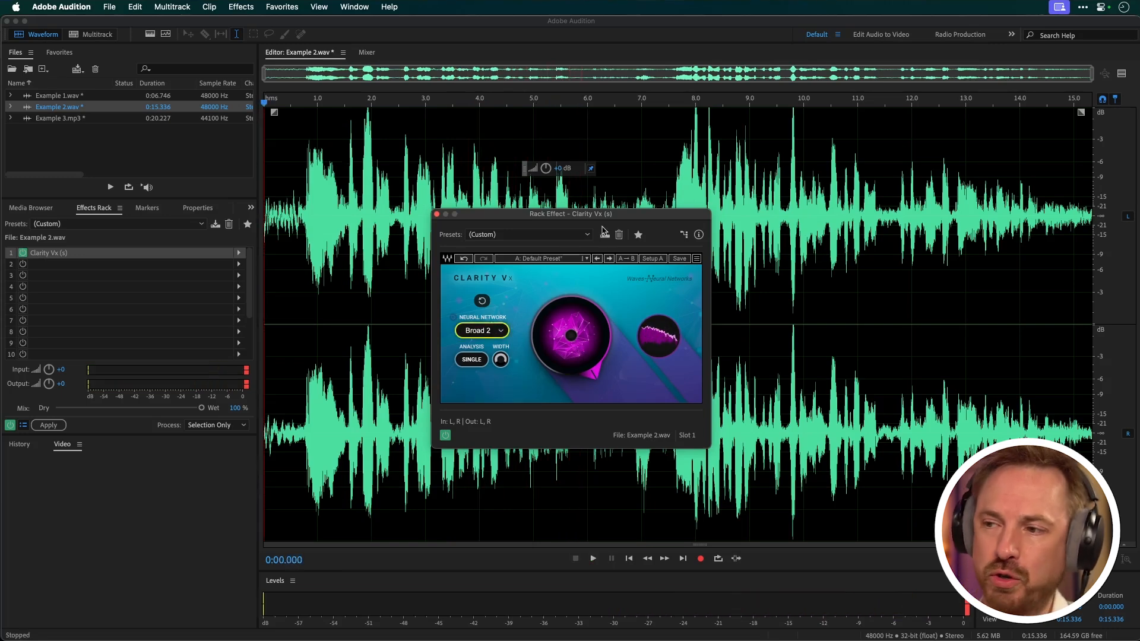
# Switch to Adobe Audition and play Example 2.wav through Clarity Vx with the Broad 2 neural network
pyautogui.press('space')
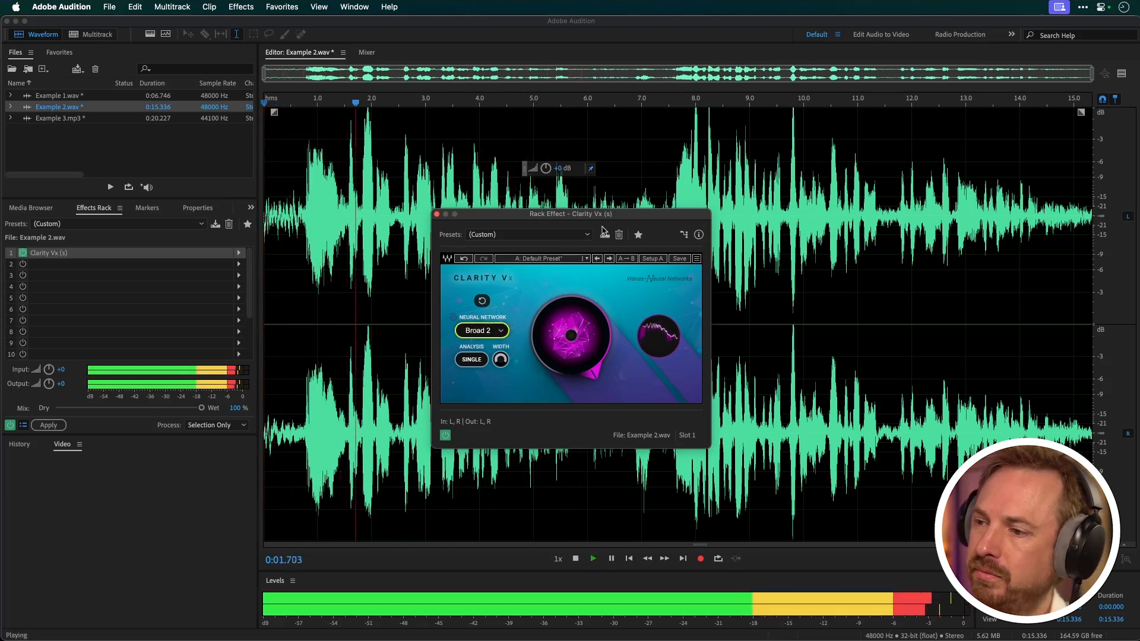
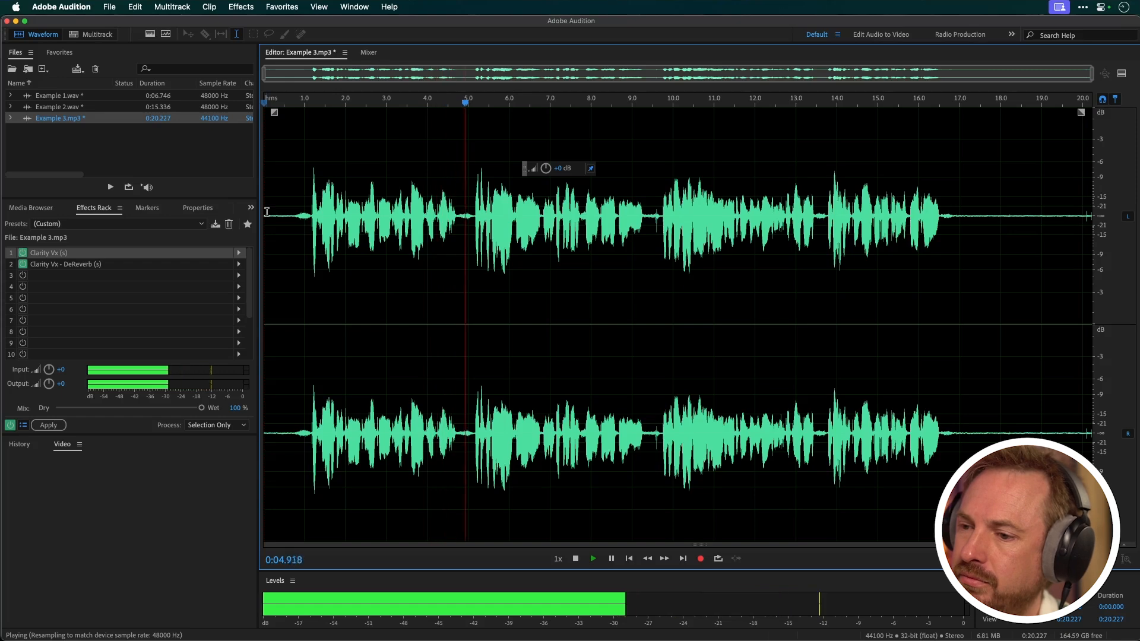
# Open the Clarity Vx effect for Example 3.mp3 and raise its ambience reduction partway while the recording plays
pyautogui.press('space')
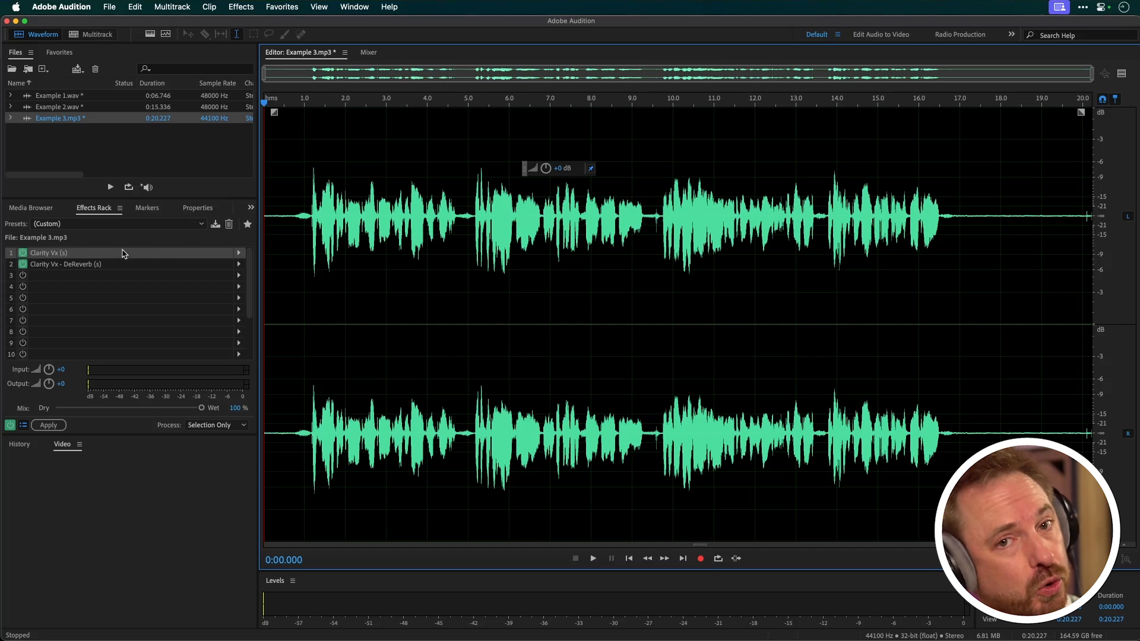
pyautogui.doubleClick(79, 254)
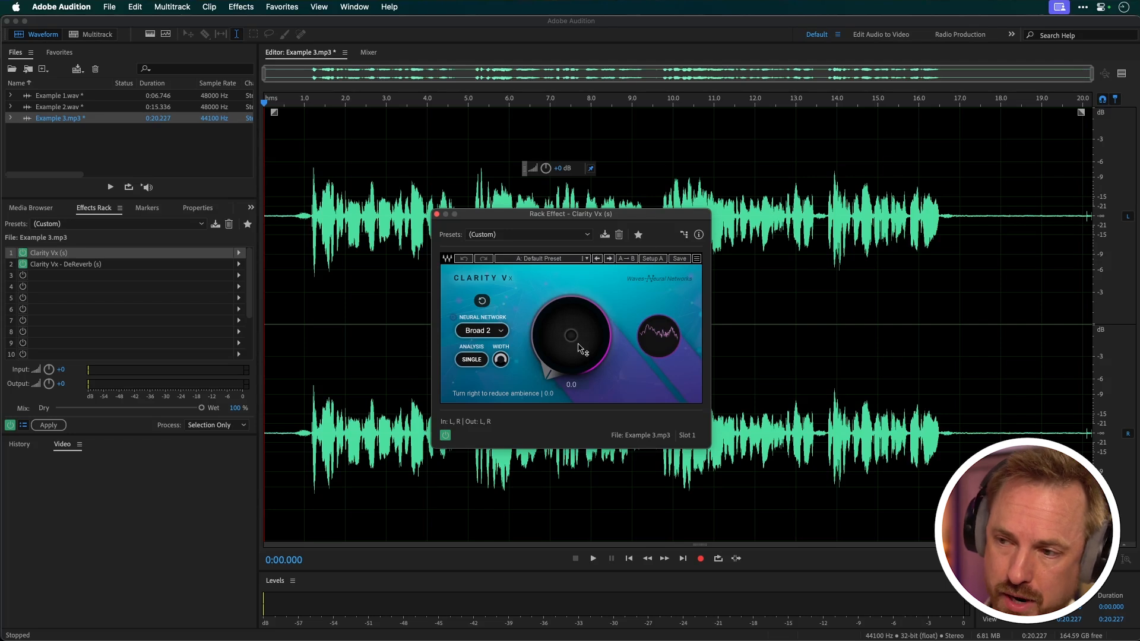
pyautogui.press('space')
pyautogui.moveTo(580, 348); pyautogui.dragTo(580, 324)
pyautogui.press('space')
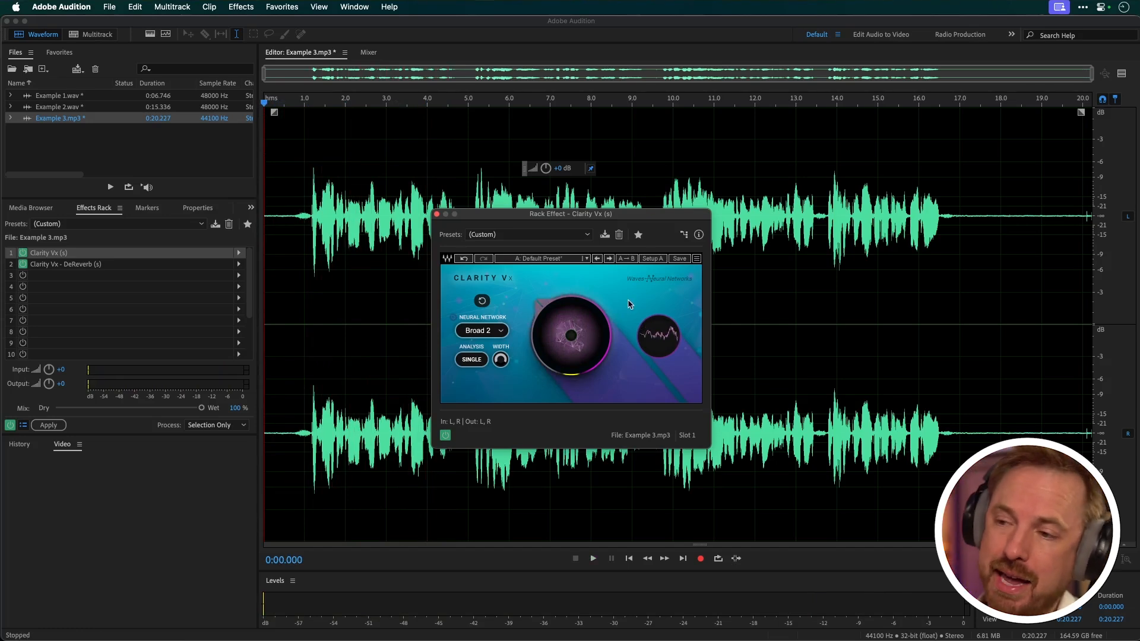
# Show the spectral frequency display, examine the low-frequency hum at the end of Example 3.mp3, and open the preview editor
pyautogui.hotkey('shift', 'd')
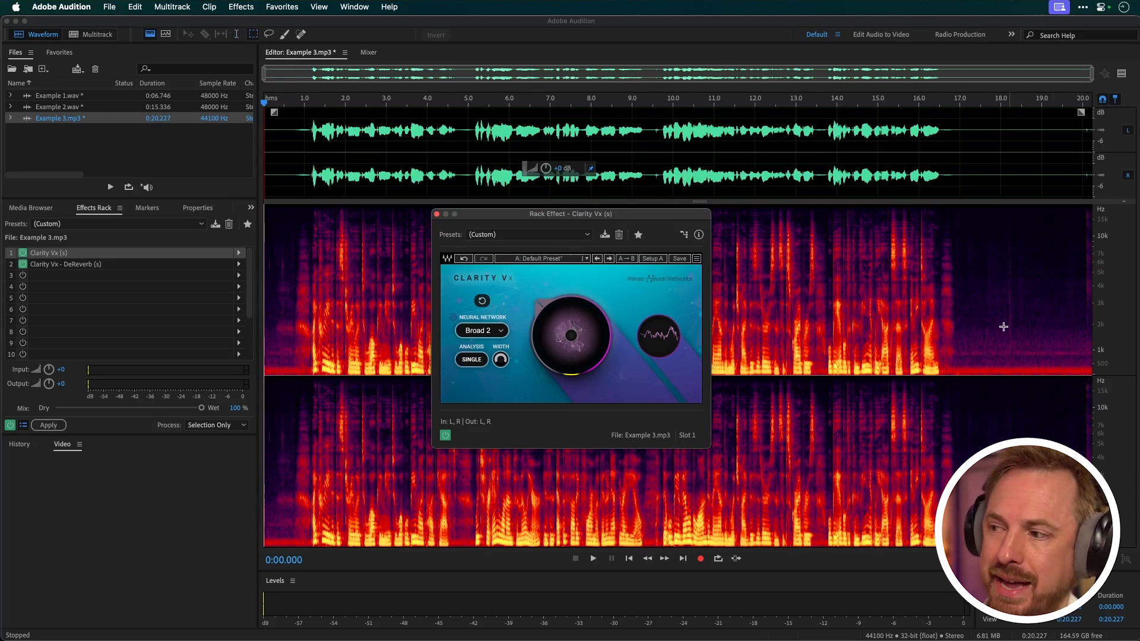
pyautogui.moveTo(966, 367); pyautogui.dragTo(1066, 376)
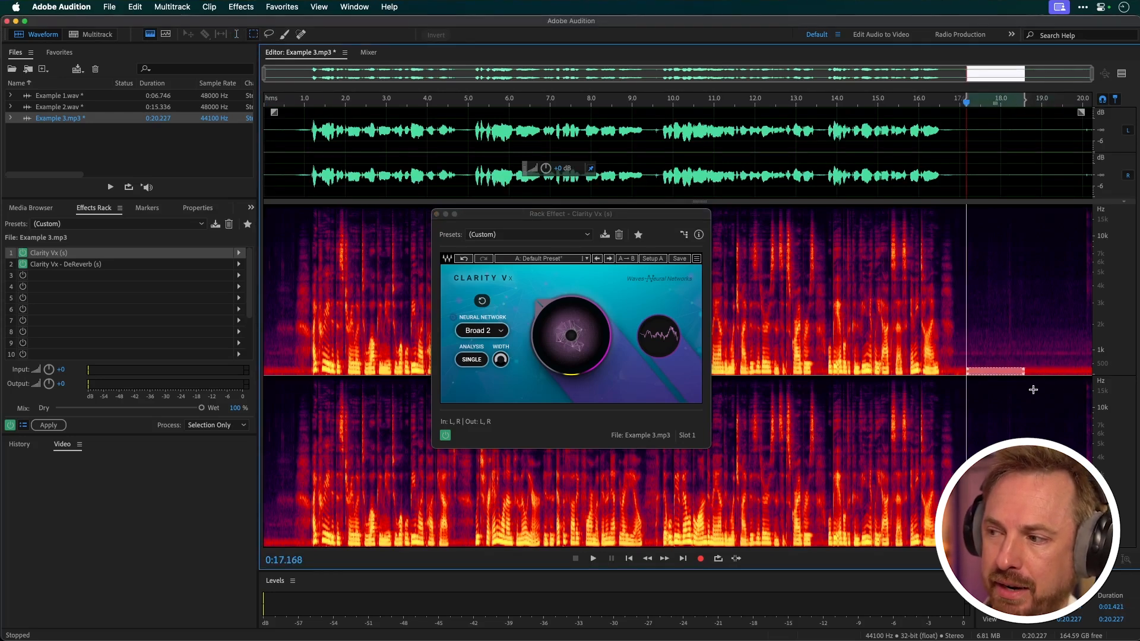
pyautogui.click(835, 176)
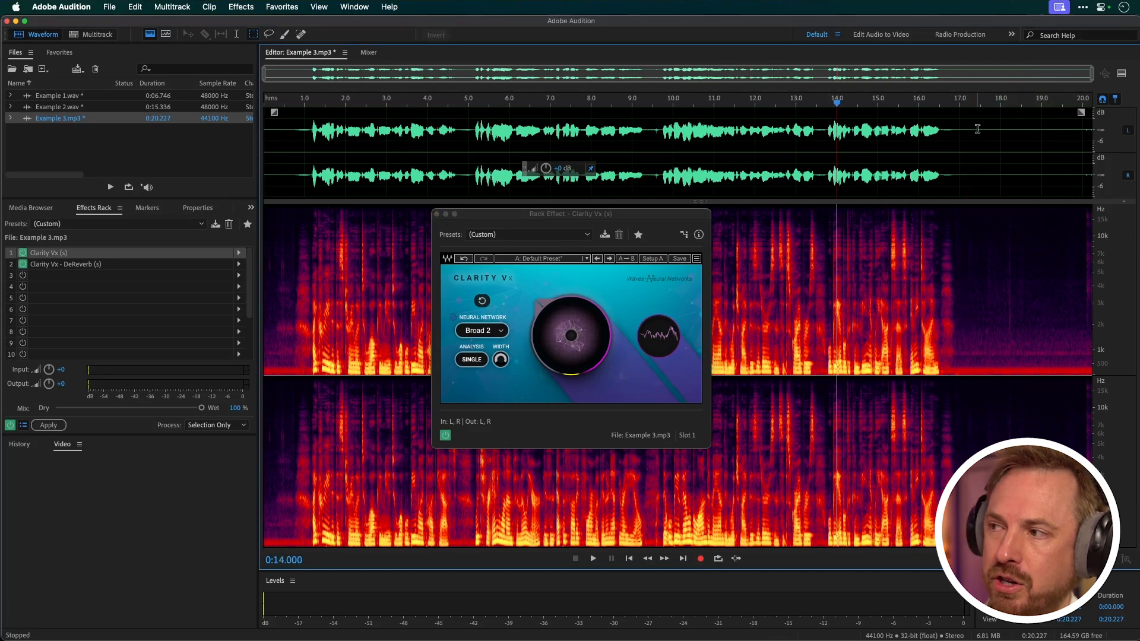
pyautogui.click(1120, 73)
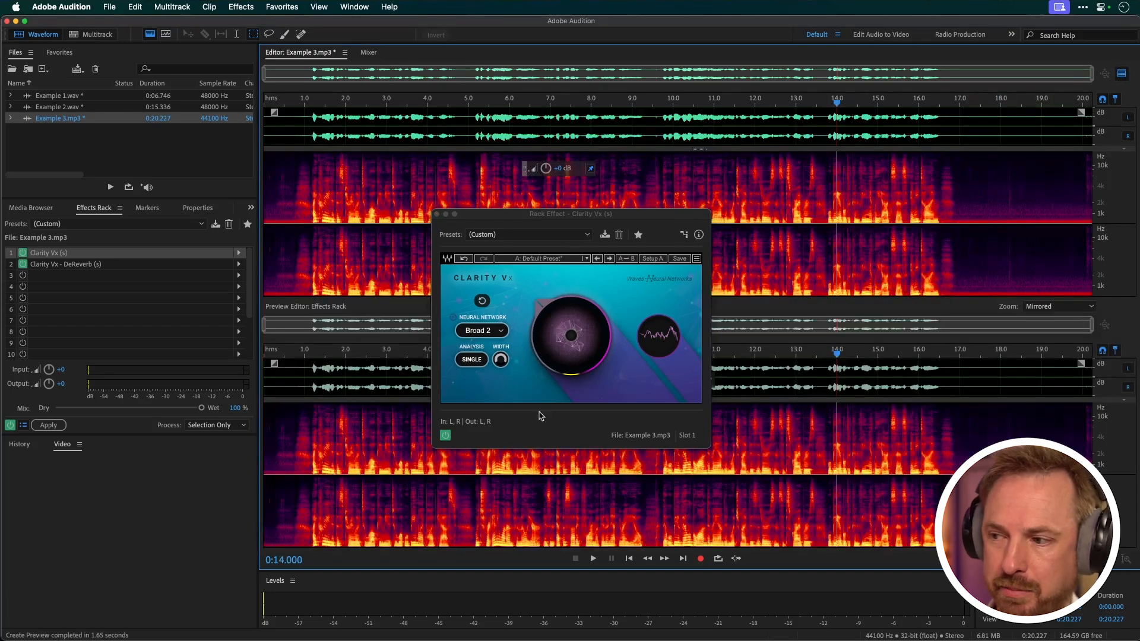
# Raise the Clarity Vx ambience reduction to 100 and switch the neural network to Broad 1
pyautogui.moveTo(553, 322); pyautogui.dragTo(553, 314)
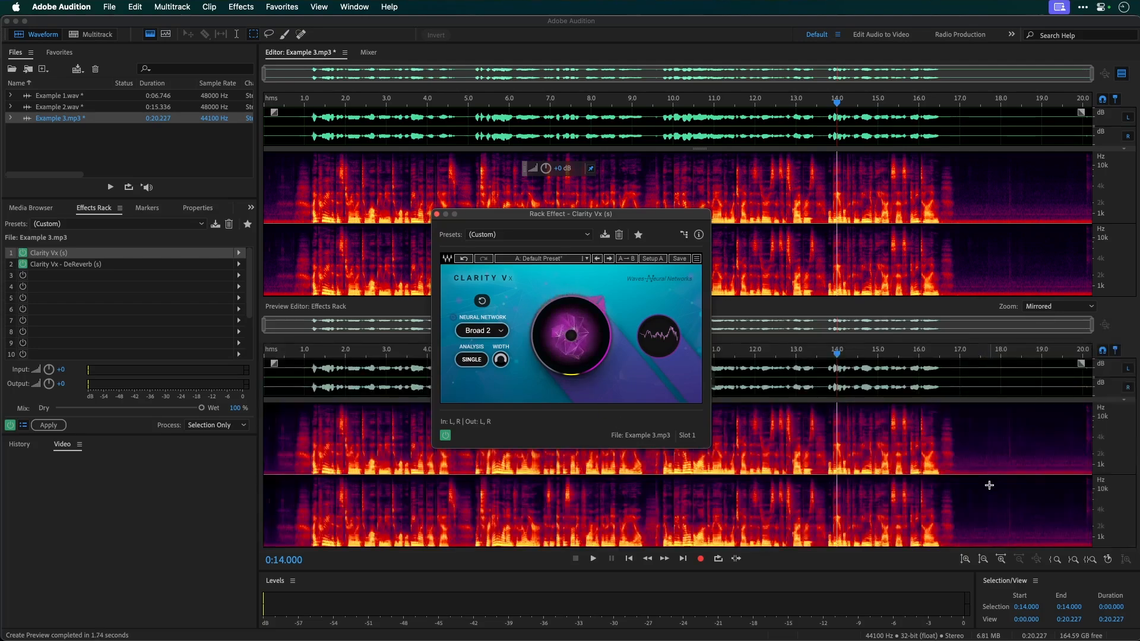
pyautogui.moveTo(555, 304); pyautogui.dragTo(556, 237)
pyautogui.click(464, 333)
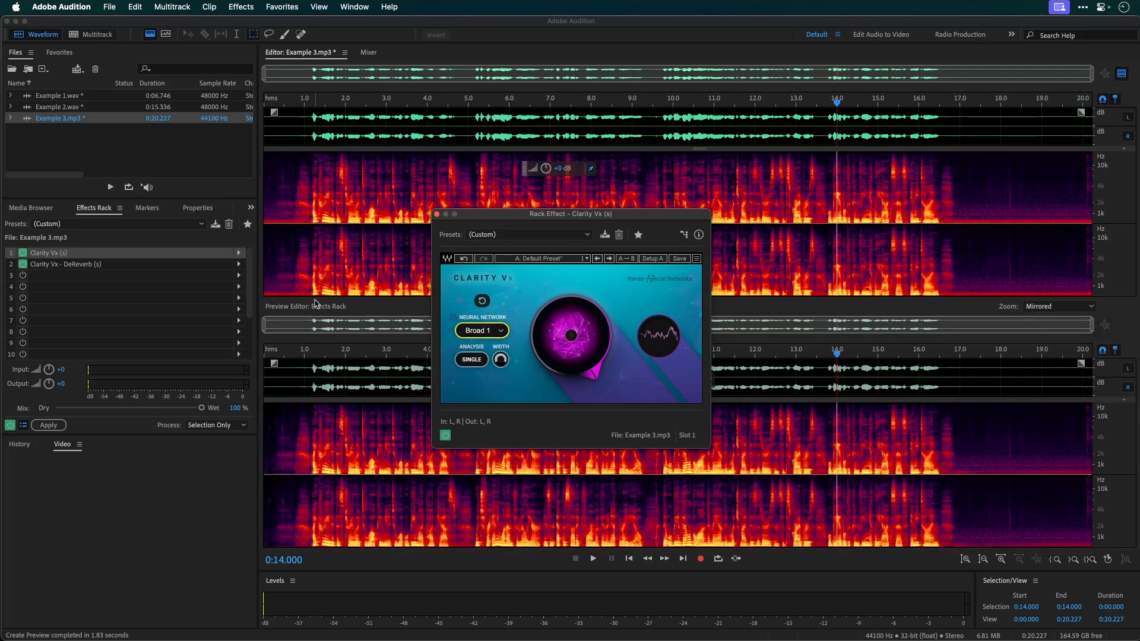
# Play the opening of Example 3.mp3 through Clarity Vx several times, starting before the speech and at its first word
pyautogui.click(279, 135)
pyautogui.click(274, 135)
pyautogui.press('space')
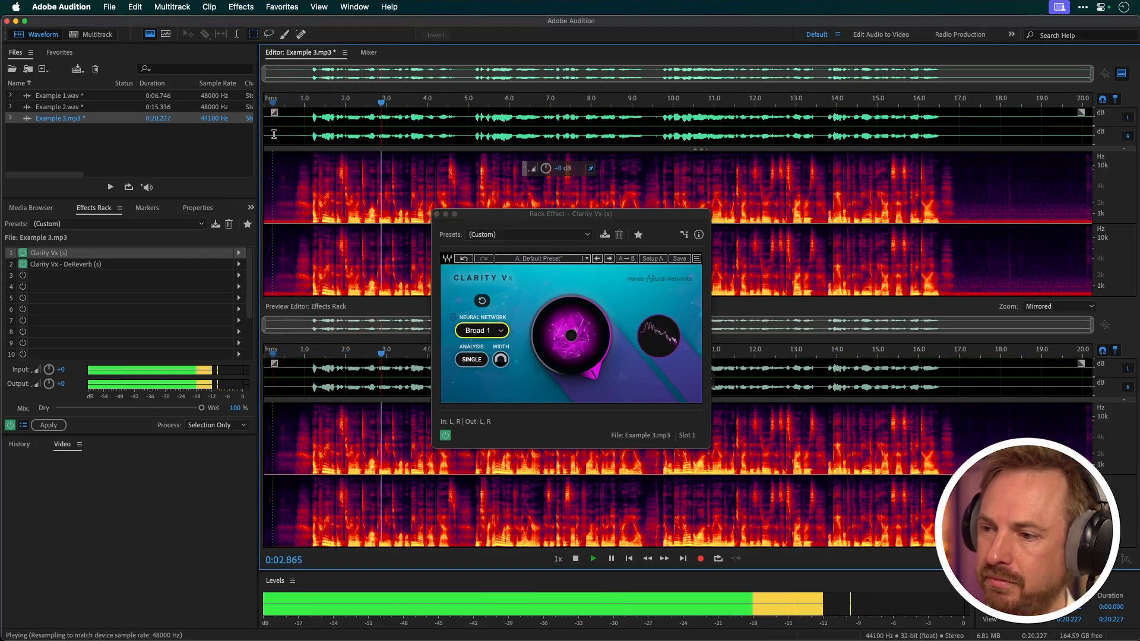
pyautogui.press('space')
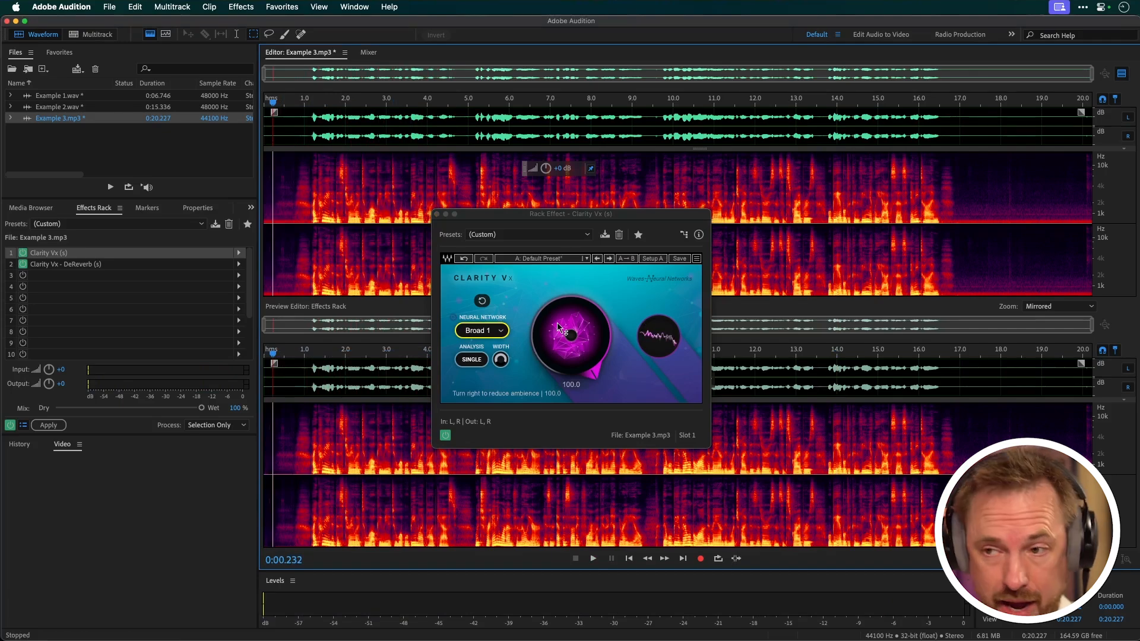
pyautogui.press('space')
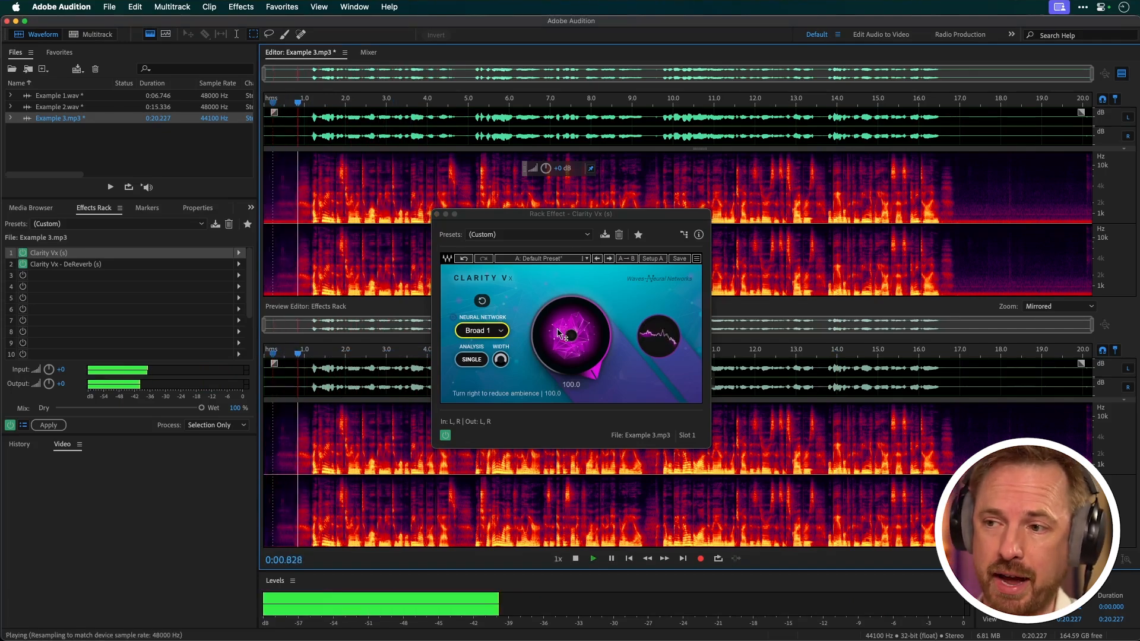
pyautogui.press('space')
pyautogui.press('space')
pyautogui.press('space')
pyautogui.press('space')
pyautogui.press('space')
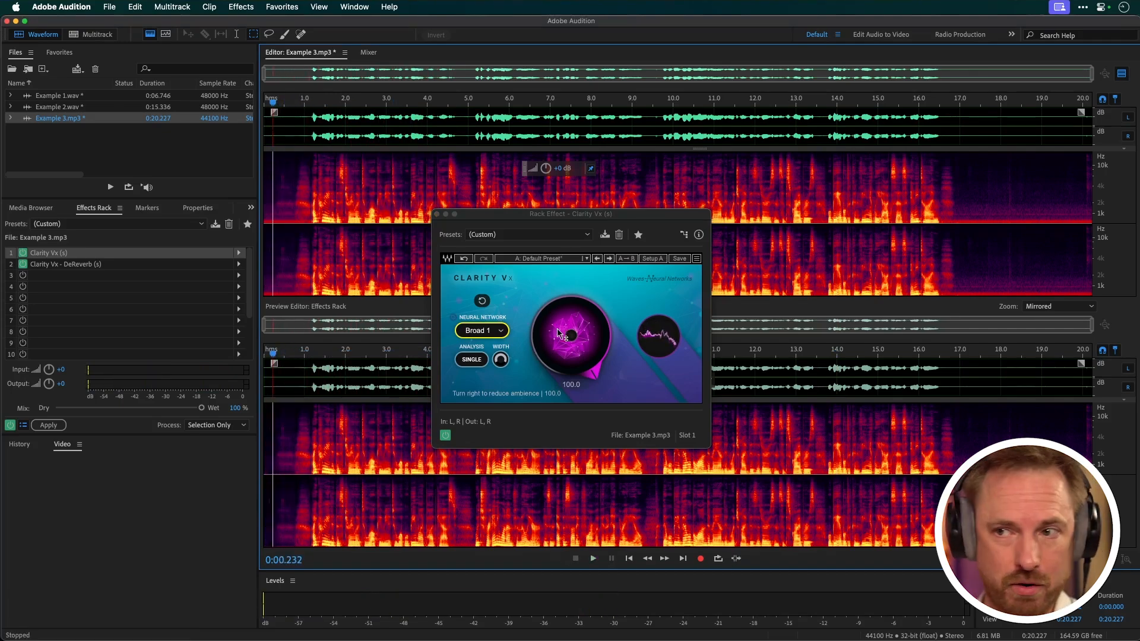
pyautogui.click(313, 127)
pyautogui.press('space')
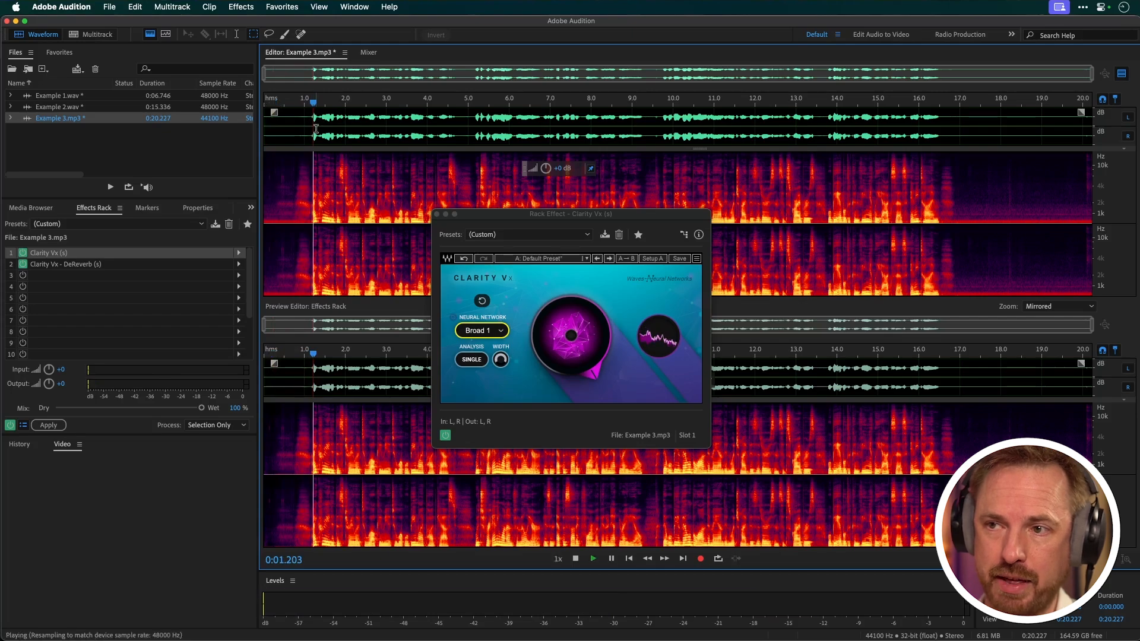
pyautogui.press('space')
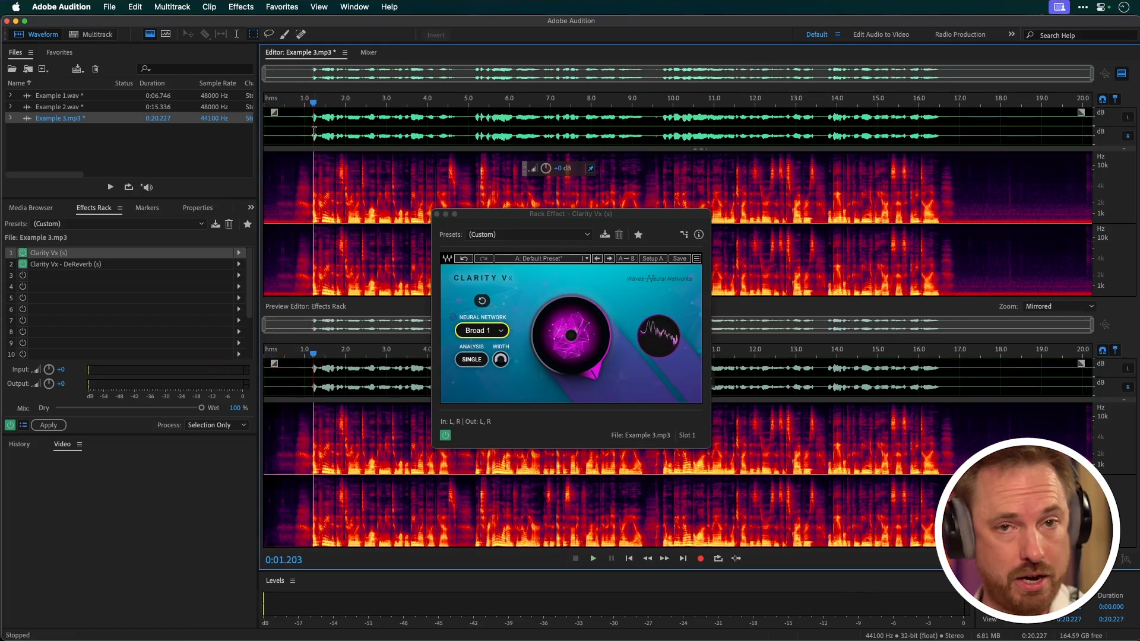
pyautogui.click(267, 128)
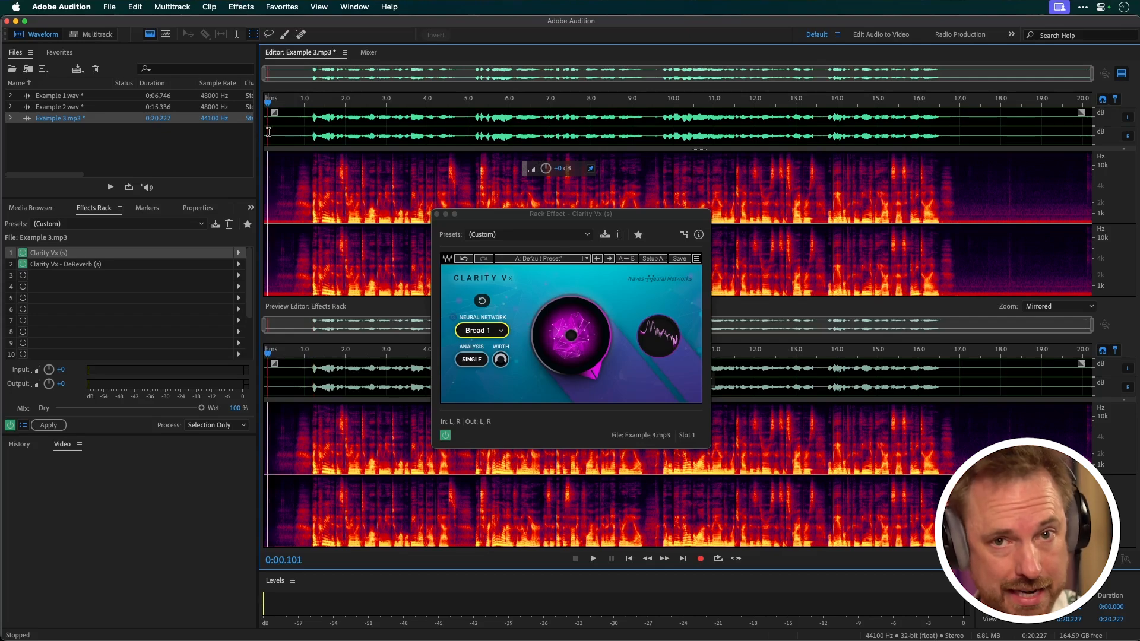
# Open Clarity Vx DeReverb and raise its reverb reduction to just past halfway while Example 3.mp3 plays
pyautogui.click(61, 264)
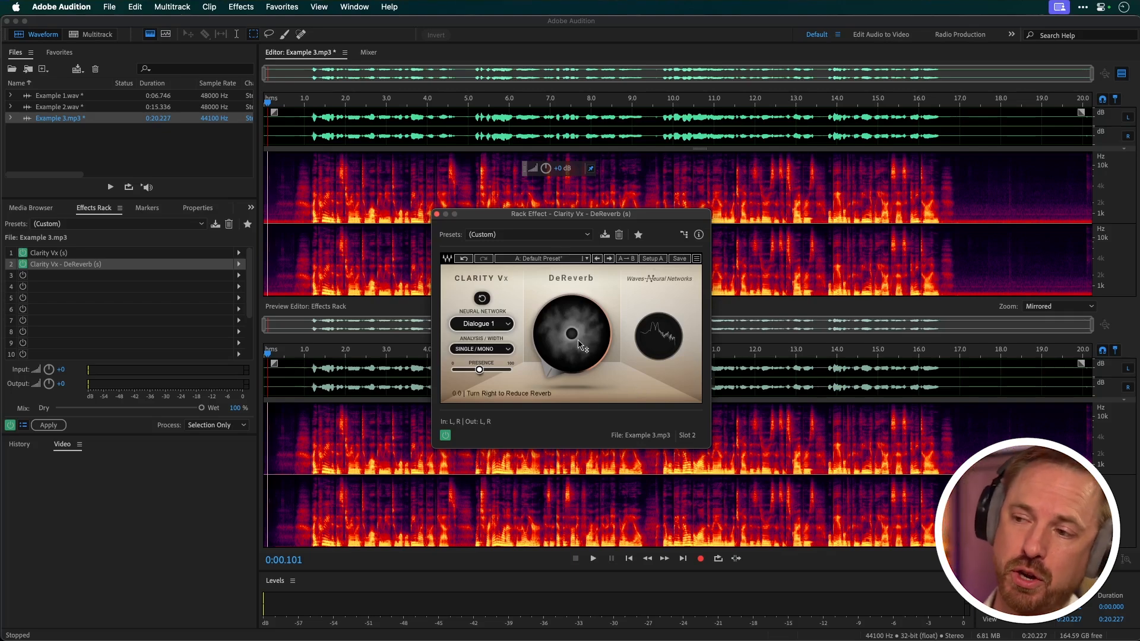
pyautogui.press('space')
pyautogui.moveTo(571, 334); pyautogui.dragTo(571, 313)
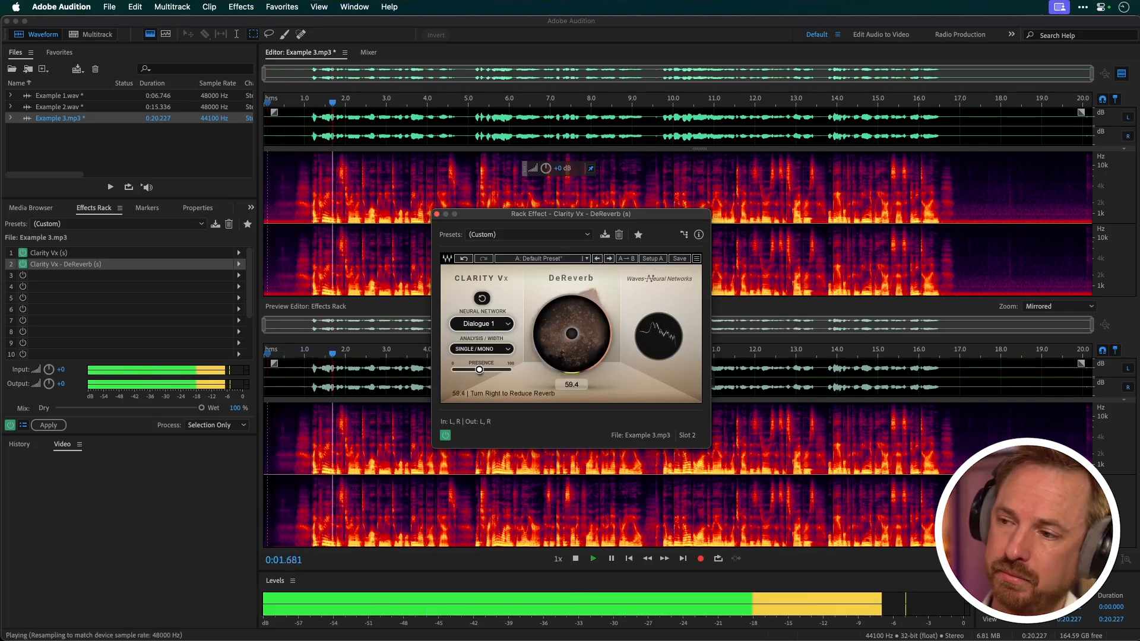
pyautogui.press('space')
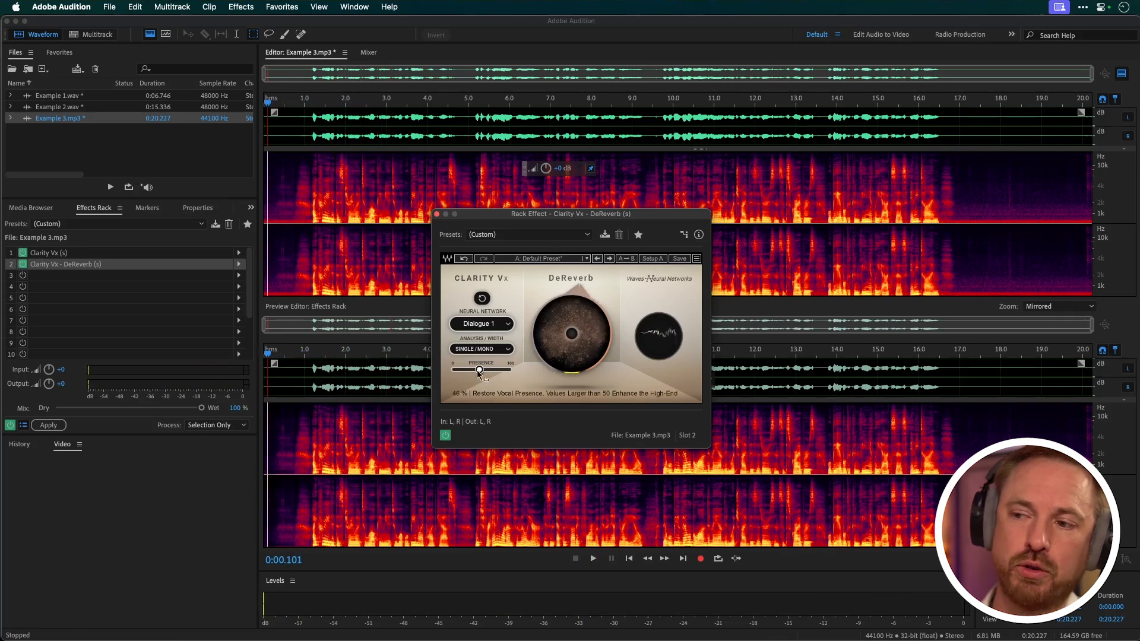
# Set the DeReverb presence to 81% and play the start of Example 3.mp3
pyautogui.moveTo(479, 371)
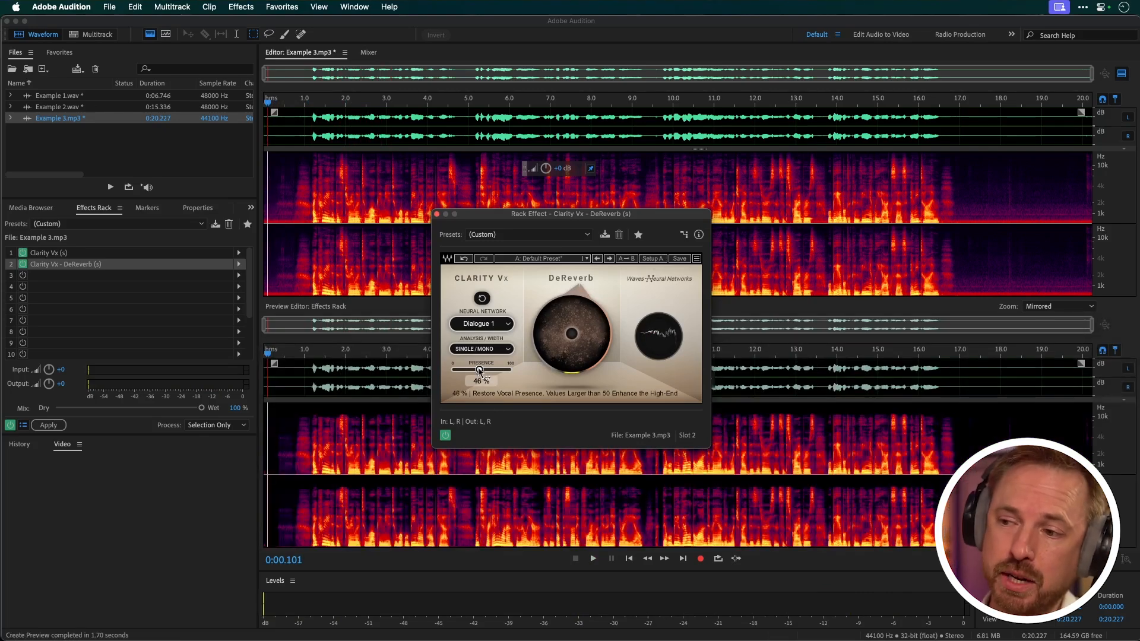
pyautogui.moveTo(480, 371); pyautogui.dragTo(500, 372)
pyautogui.press('space')
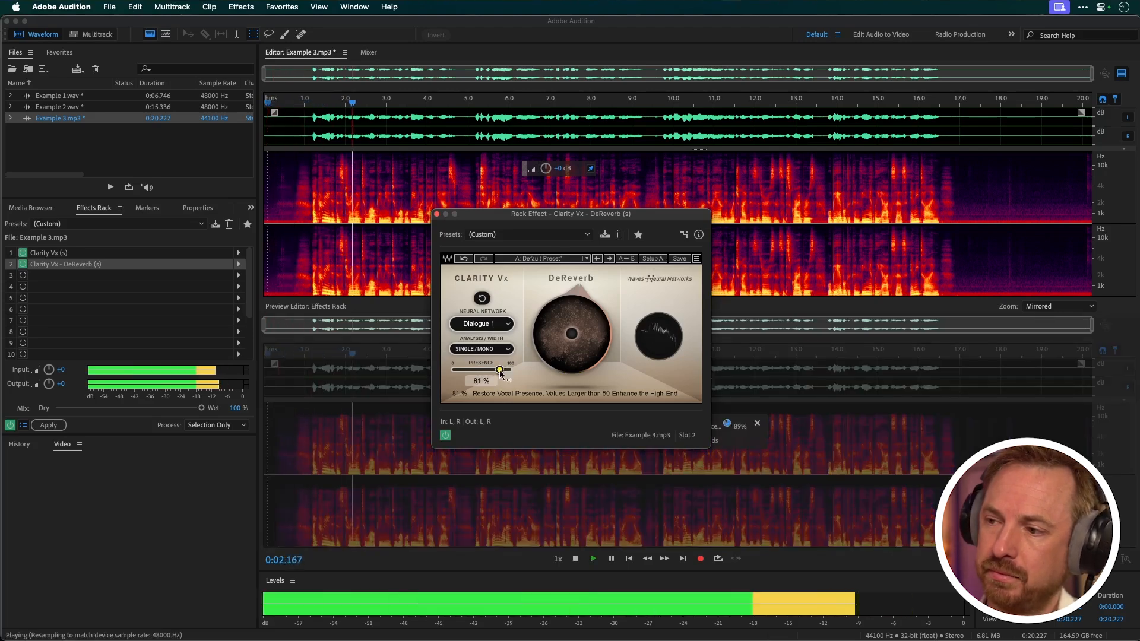
pyautogui.press('space')
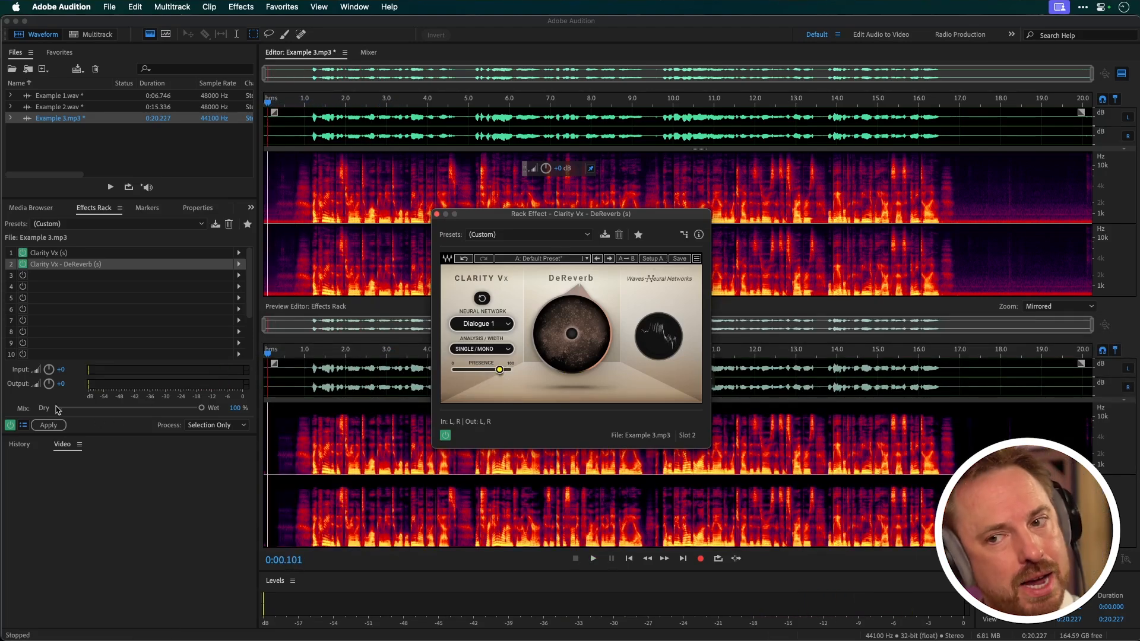
# Compare Example 3.mp3 with and without the whole effects rack by bypassing and re-enabling it during playback
pyautogui.click(10, 425)
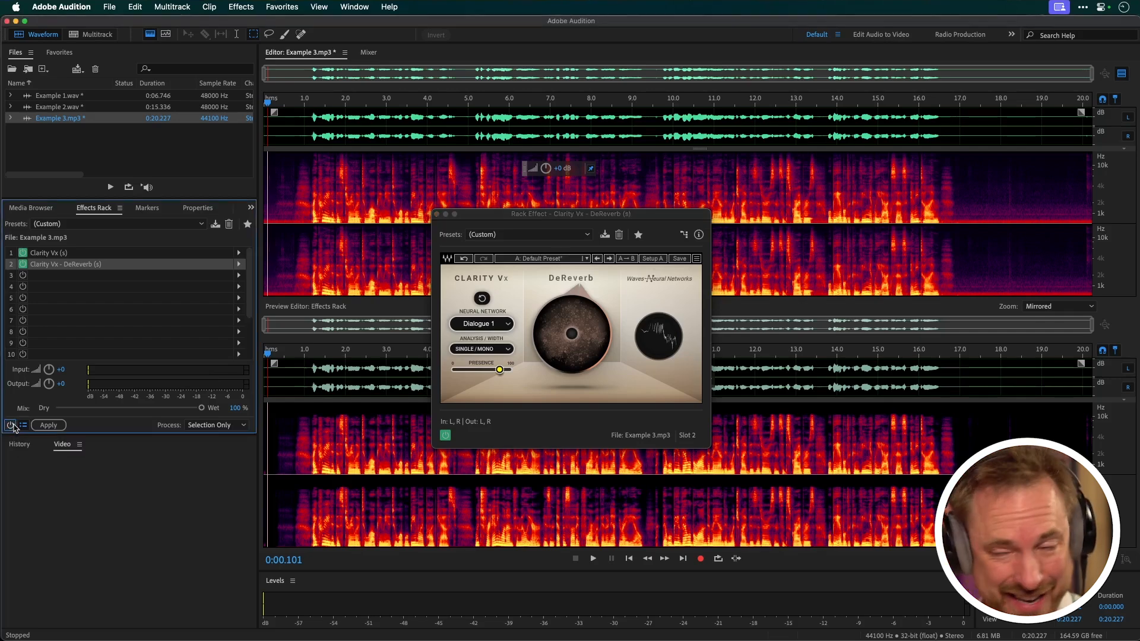
pyautogui.press('space')
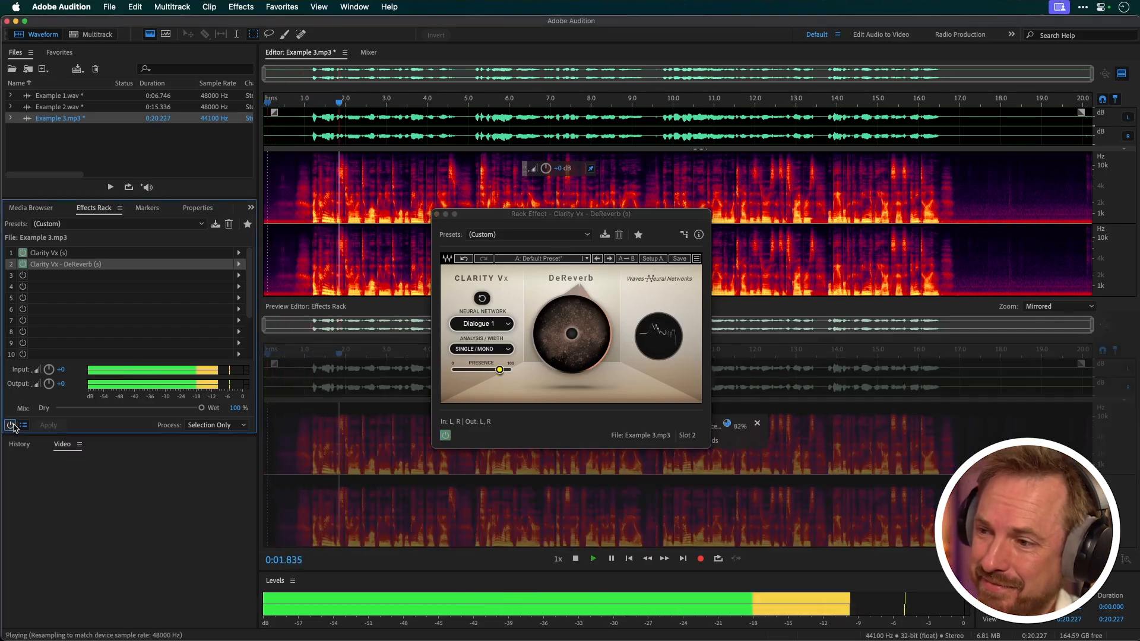
pyautogui.click(11, 425)
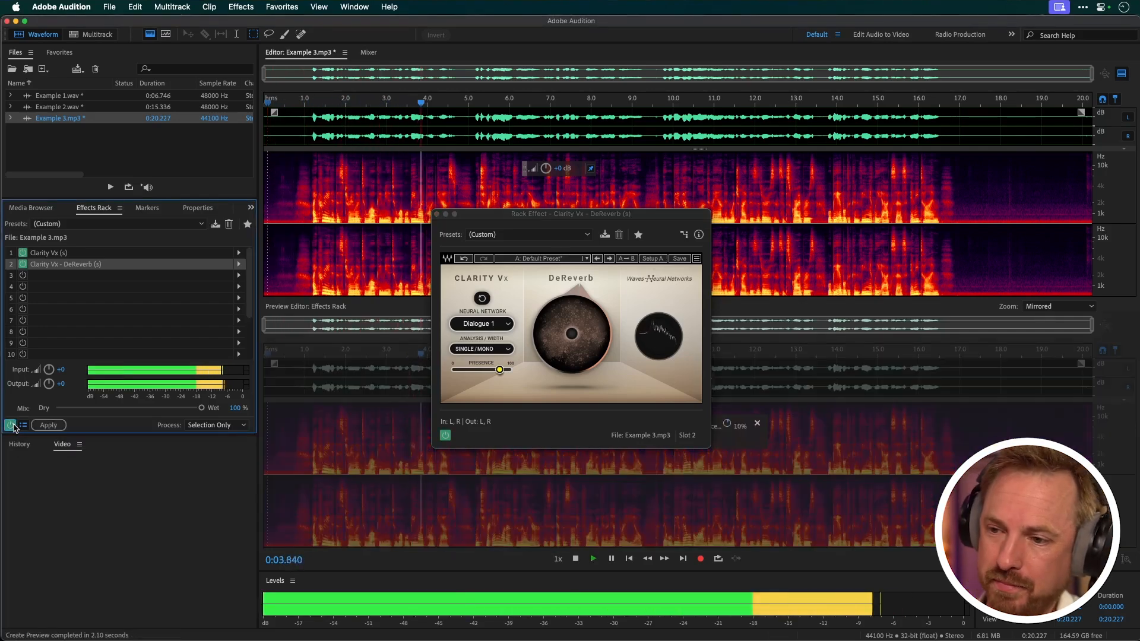
pyautogui.press('space')
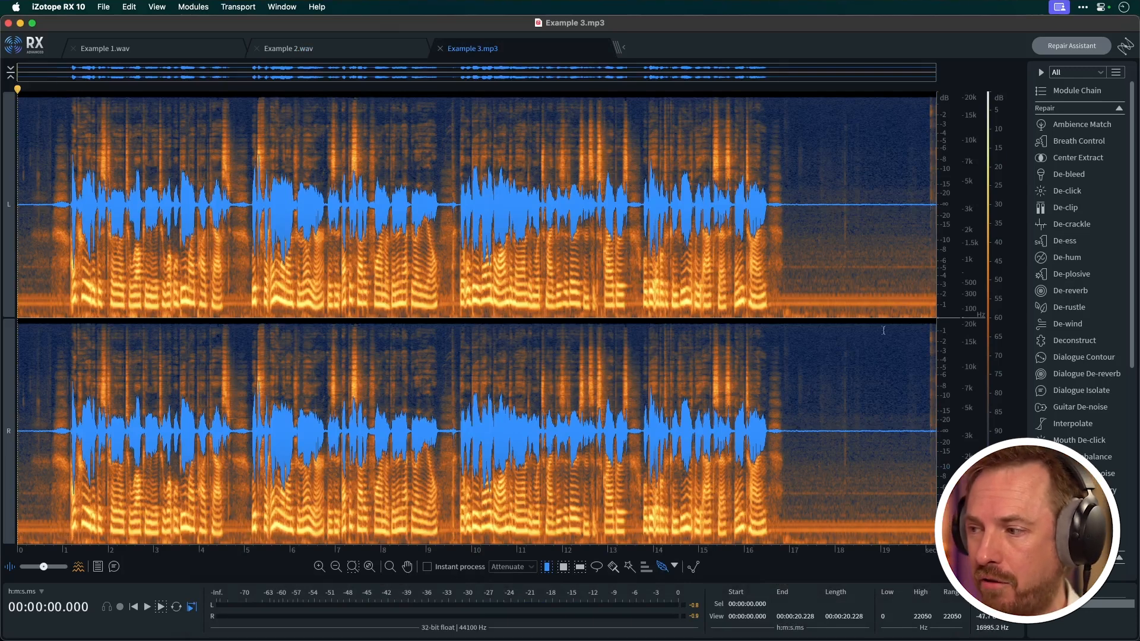
# Switch to iZotope RX 10, preview Dialogue Isolate with the Separate Dialogue preset on Example 3.mp3, and render it
pyautogui.click(1068, 391)
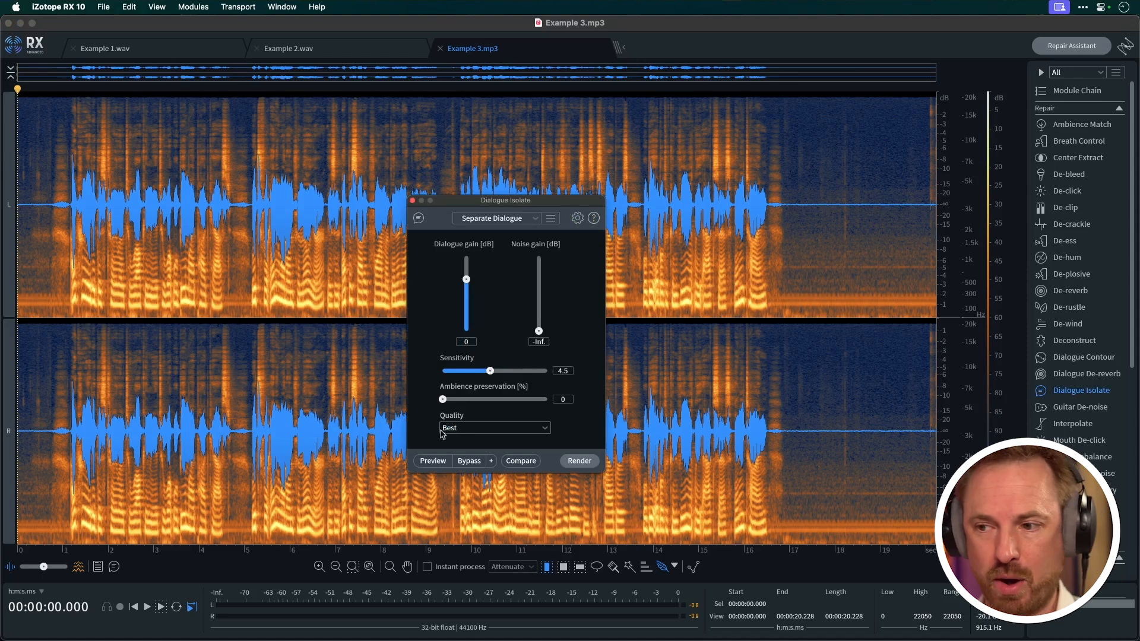
pyautogui.click(432, 461)
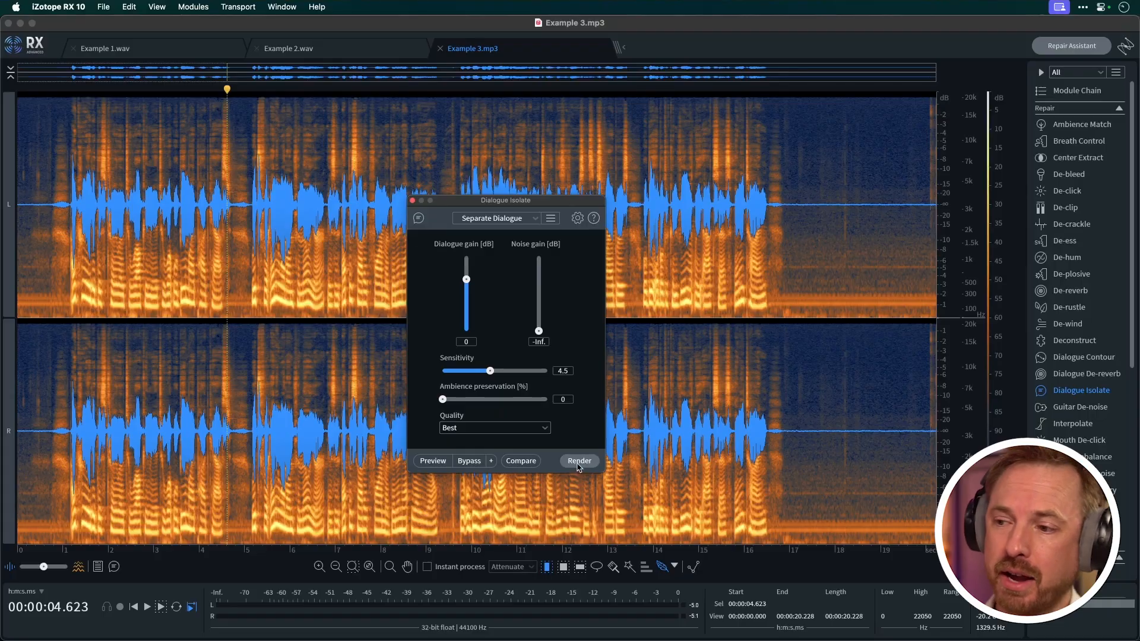
pyautogui.click(579, 463)
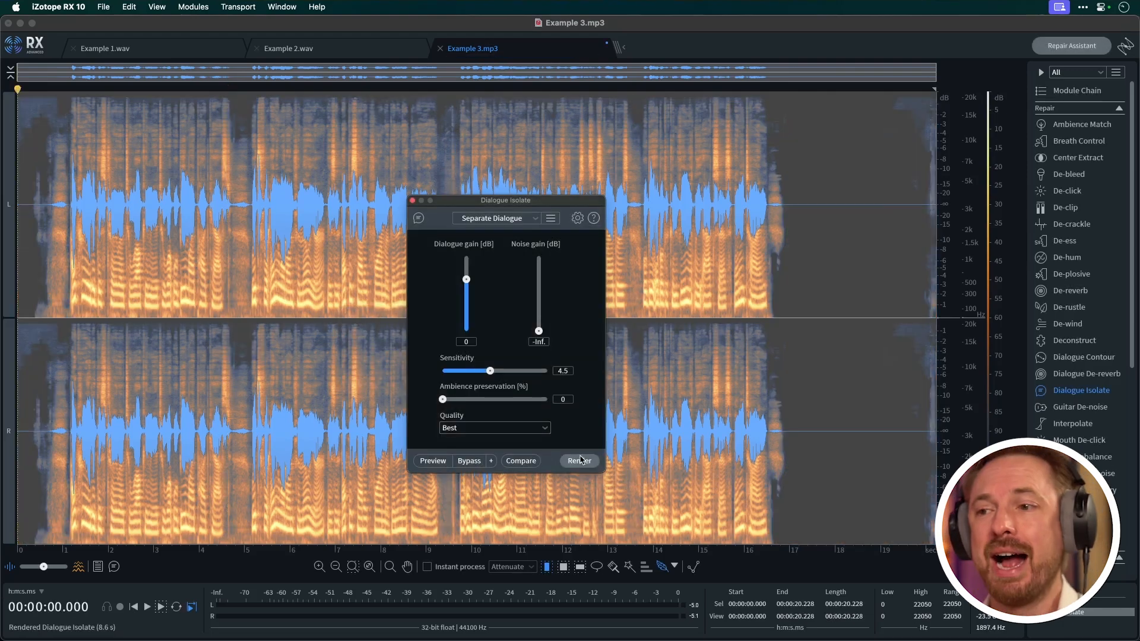
pyautogui.click(412, 201)
pyautogui.click(788, 232)
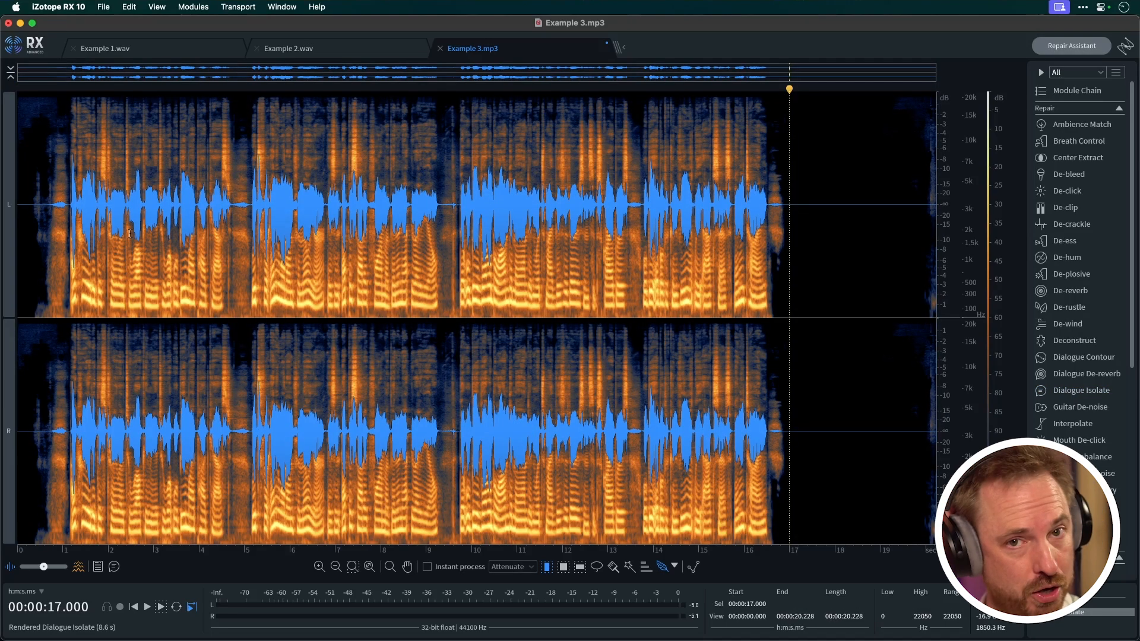
# Open Dialogue De-reverb with the Dialogue Clarity preset and preview it from near the start of Example 3.mp3
pyautogui.click(34, 211)
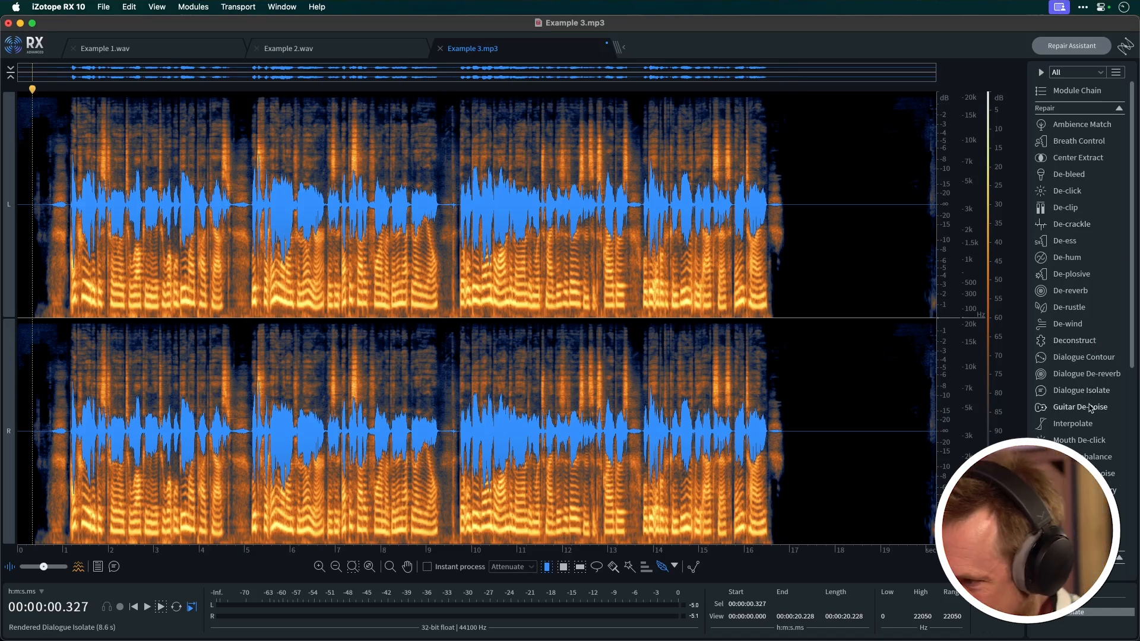
pyautogui.click(1087, 373)
pyautogui.moveTo(908, 73); pyautogui.dragTo(482, 177)
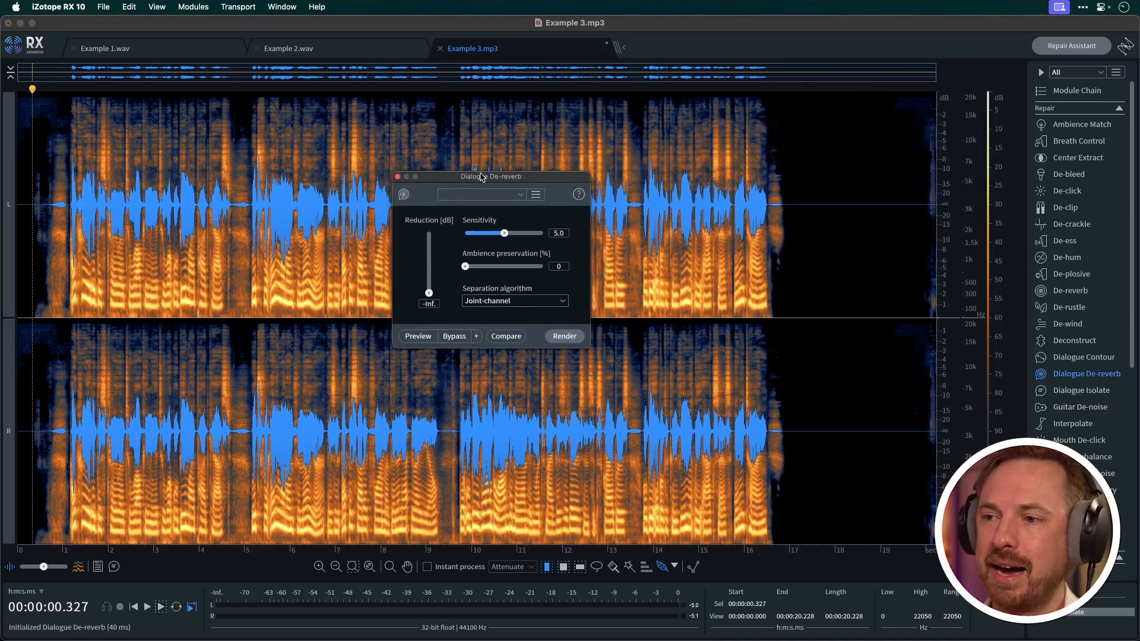
pyautogui.click(480, 196)
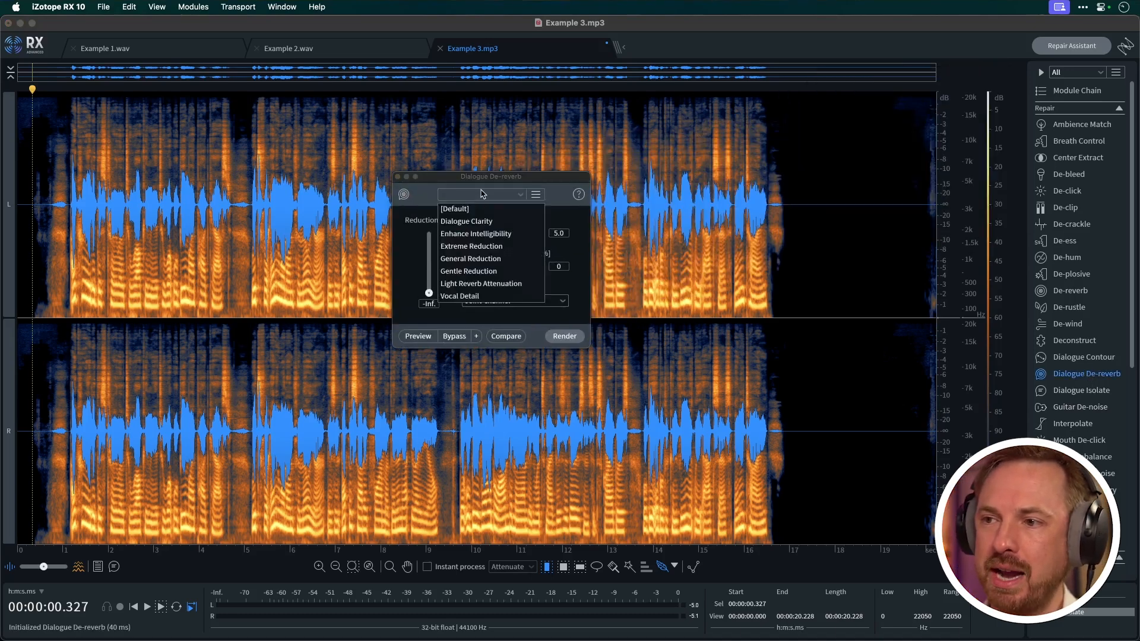
pyautogui.click(471, 221)
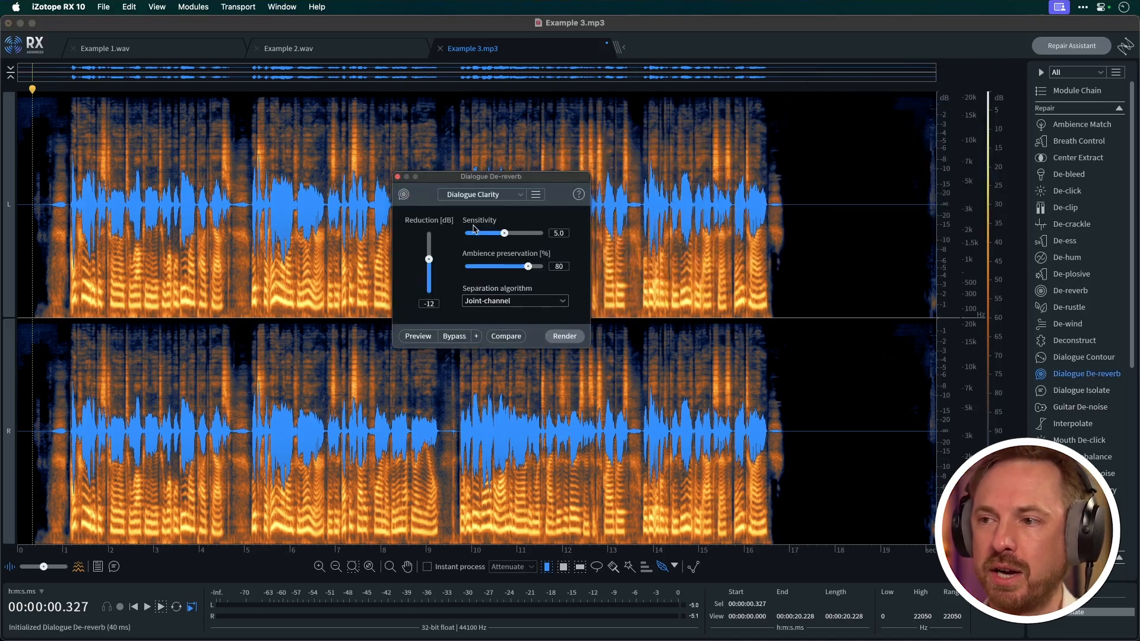
pyautogui.click(426, 335)
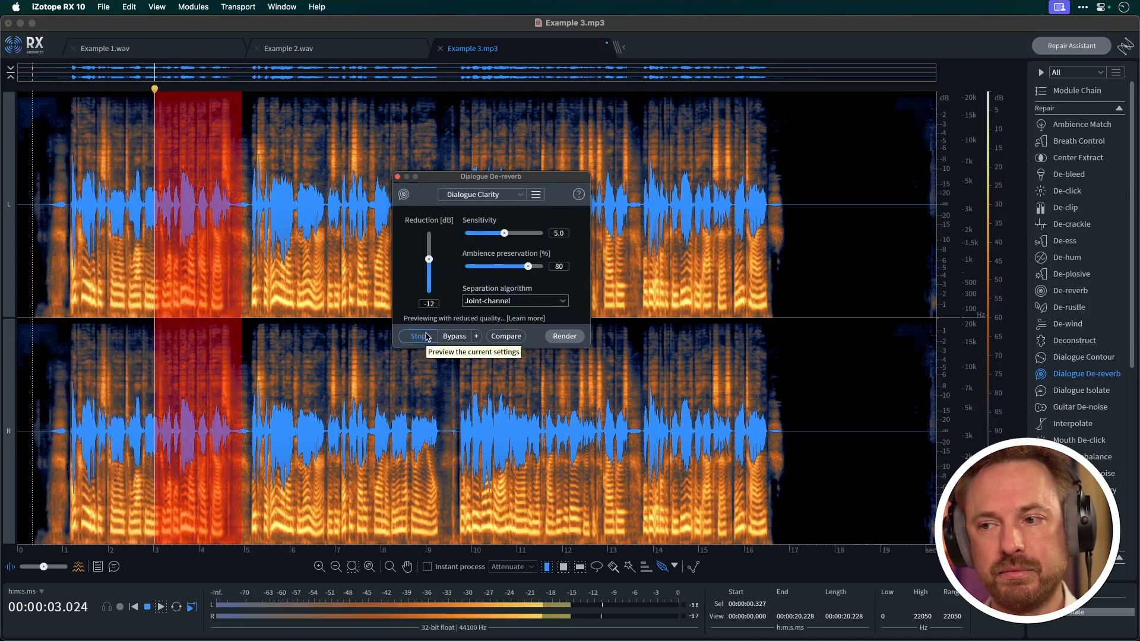
# Pause the Dialogue De-reverb preview of Example 3.mp3, resume it from the same spot, and stop it after a short listen
pyautogui.click(426, 336)
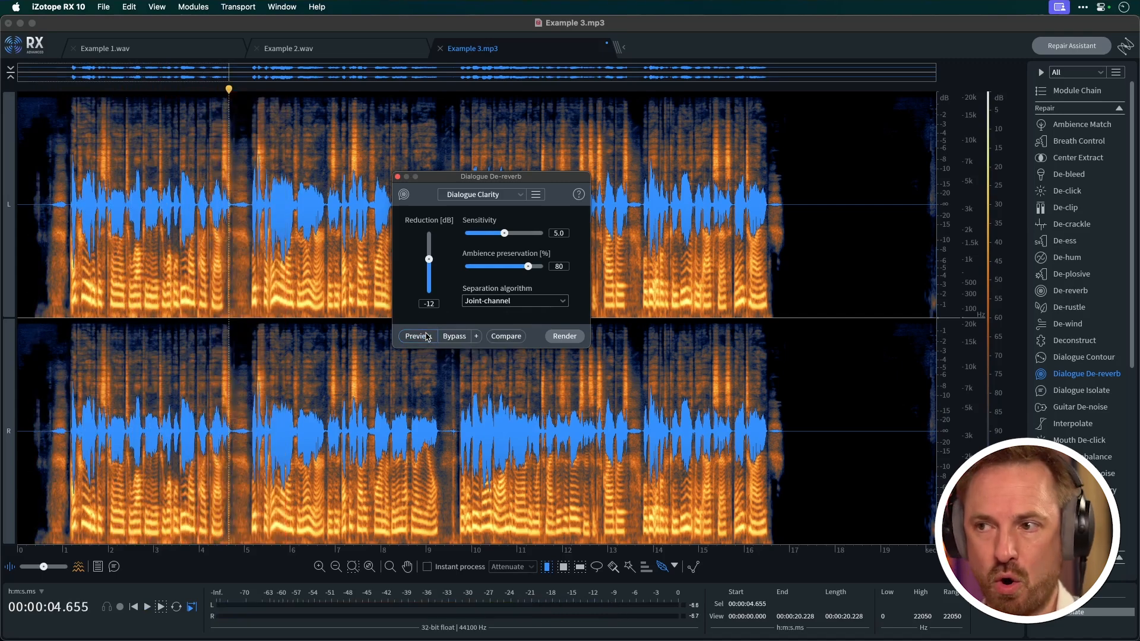
pyautogui.click(427, 336)
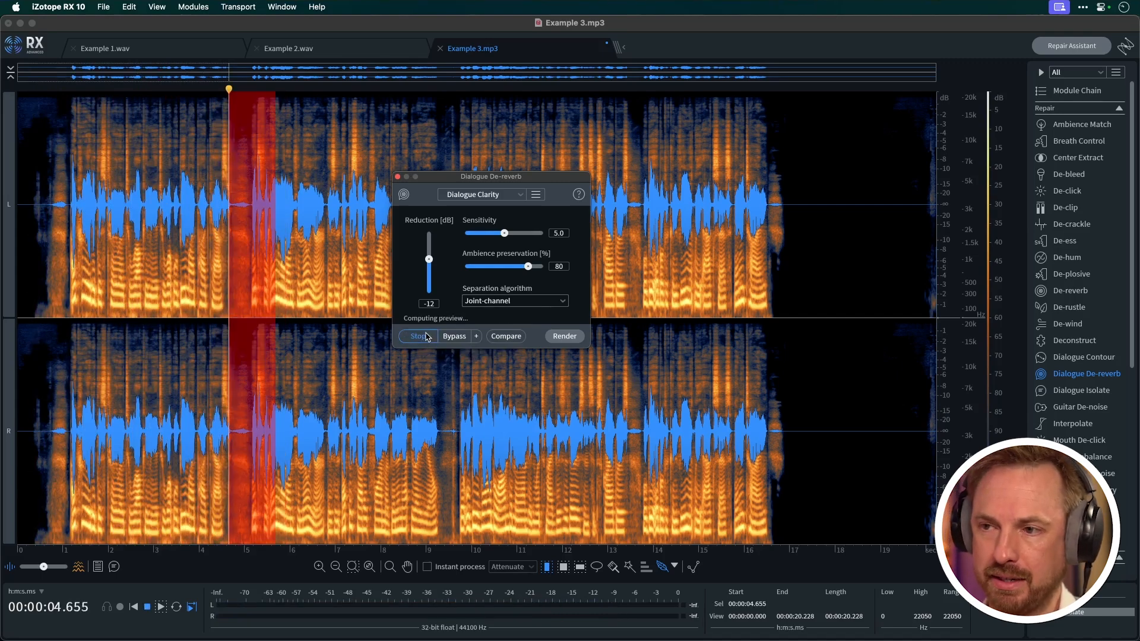
pyautogui.click(427, 335)
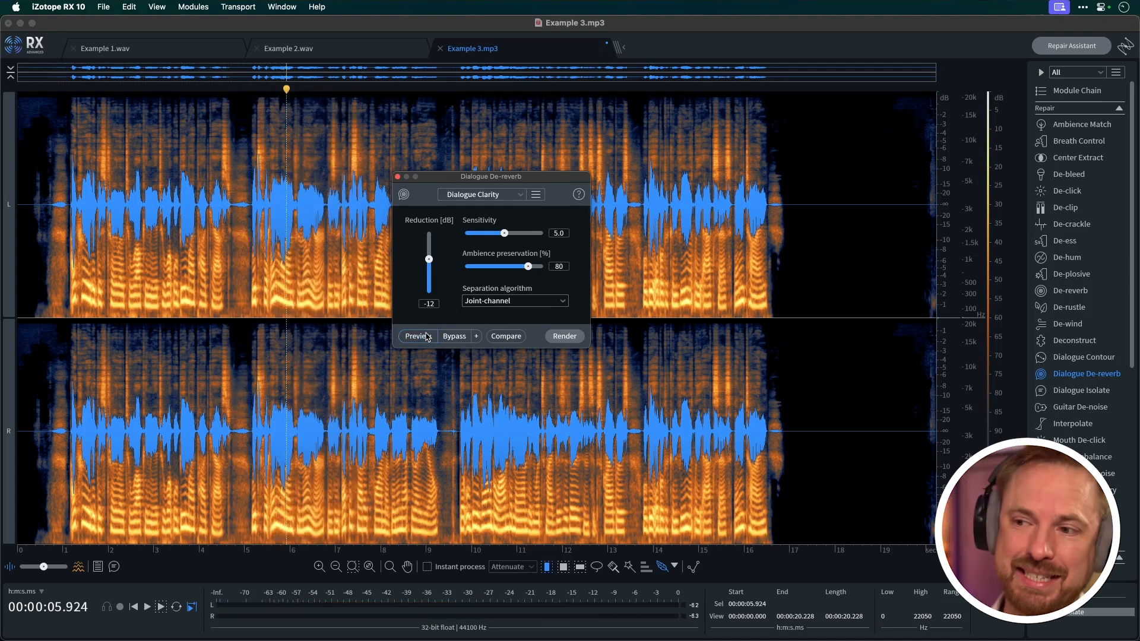
# Preview Dialogue De-reverb again from near the start of Example 3.mp3, and switch to Adobe Audition to compare its Clarity Vx playback
pyautogui.click(55, 255)
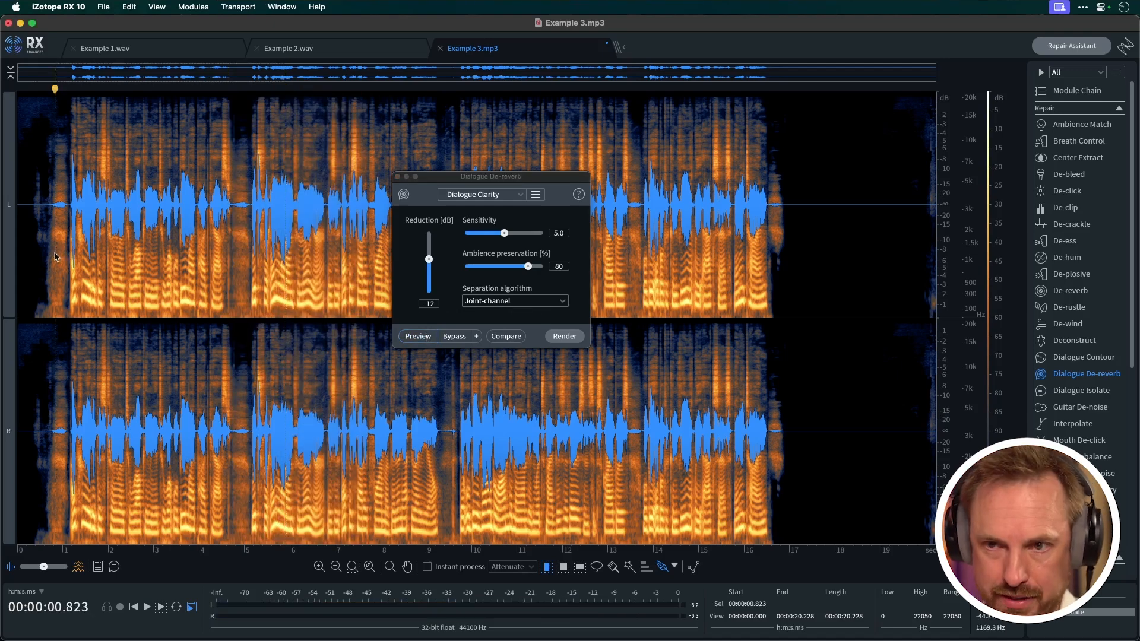
pyautogui.click(414, 337)
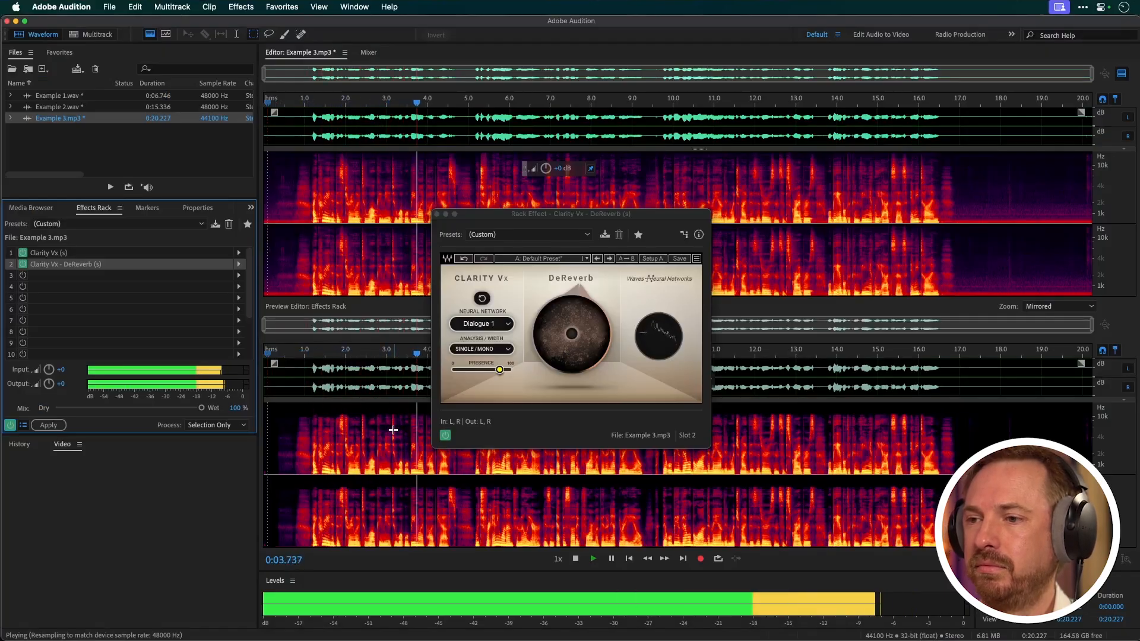
pyautogui.press('space')
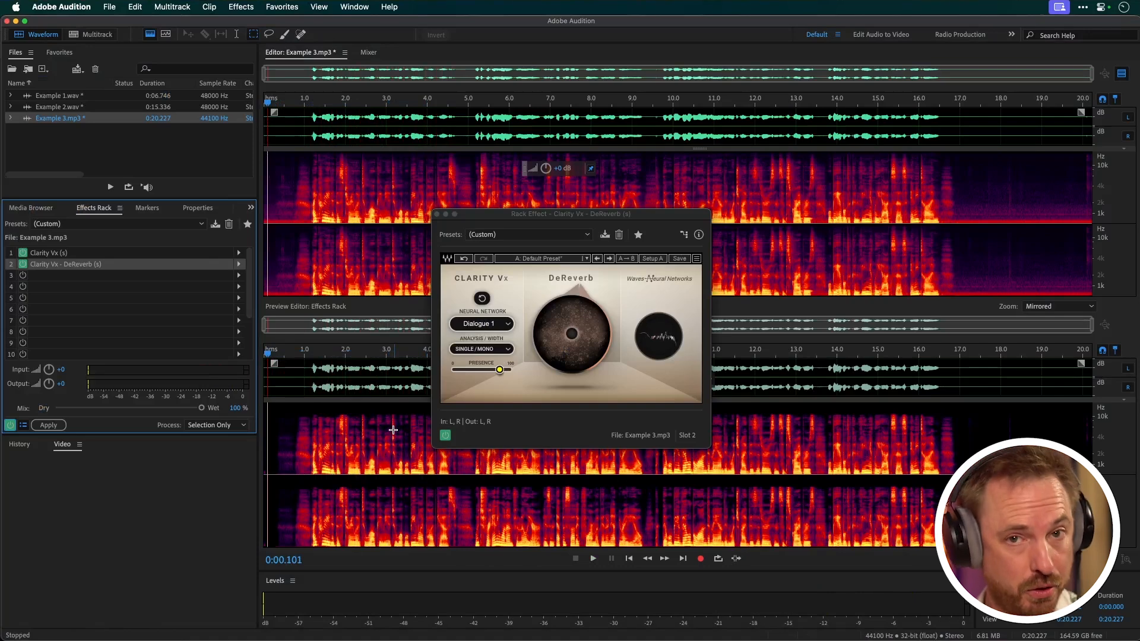